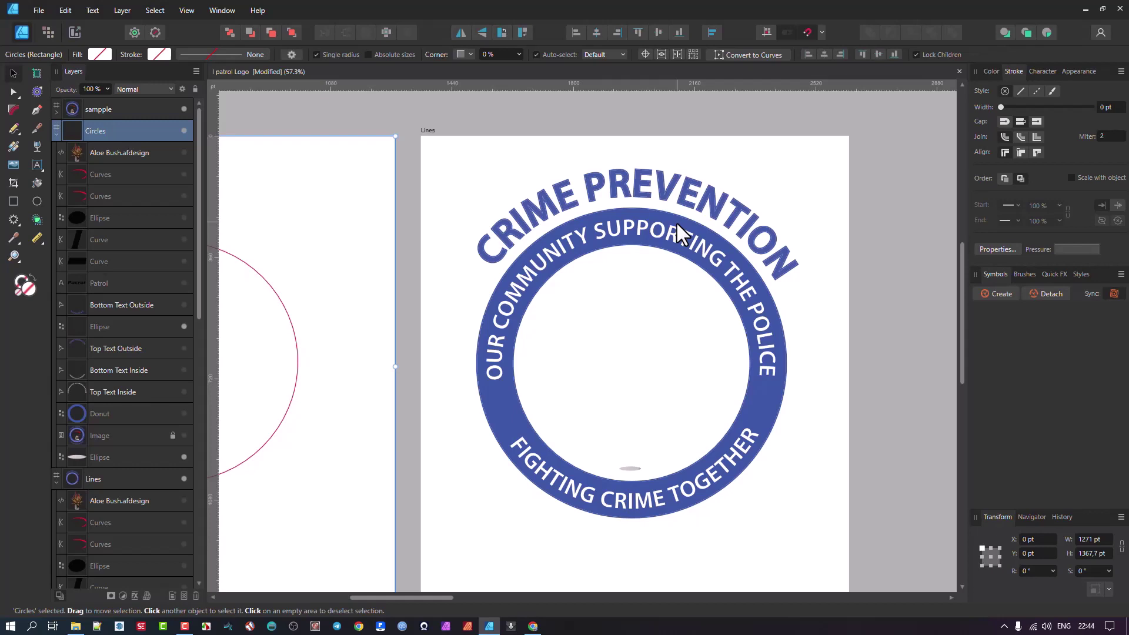
Inspect the top outer arc text in edit mode, then exit and clear the selection
{"action": "scroll", "coordinate": [576, 171], "scroll_direction": "up", "scroll_amount": 3}
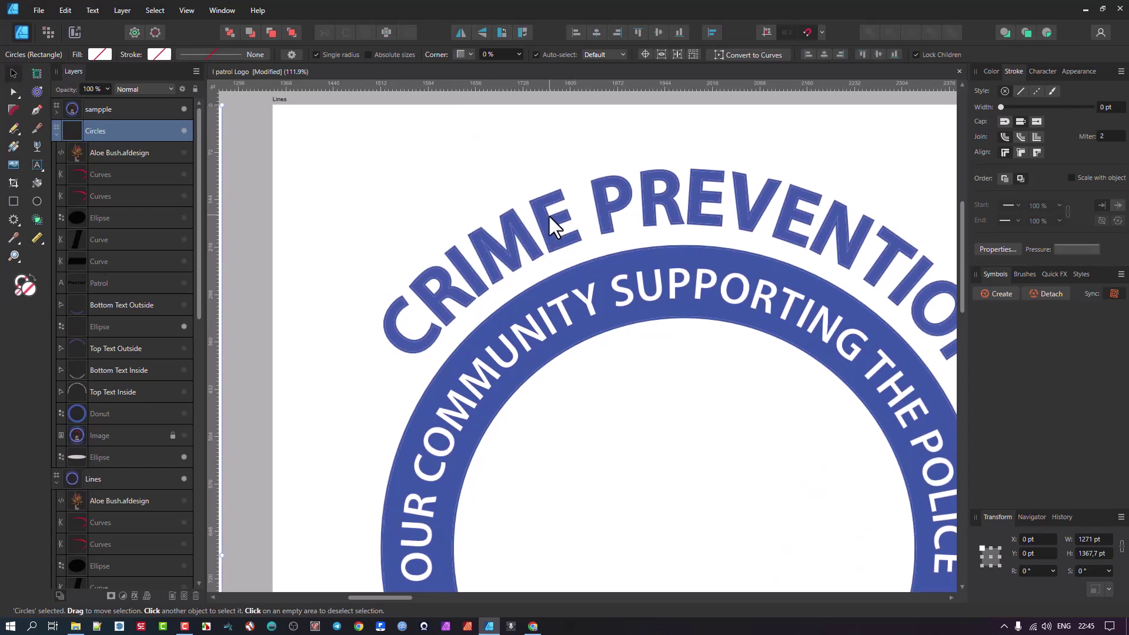
{"action": "scroll", "coordinate": [549, 215], "scroll_direction": "up", "scroll_amount": 5}
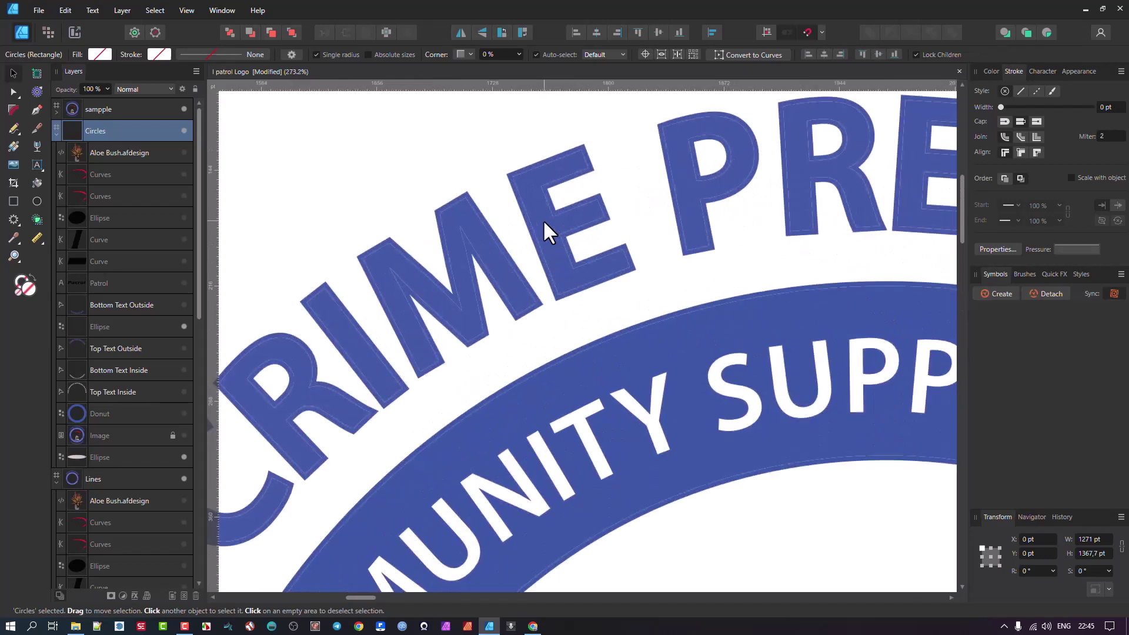
{"action": "scroll", "coordinate": [549, 171], "scroll_direction": "down", "scroll_amount": 3}
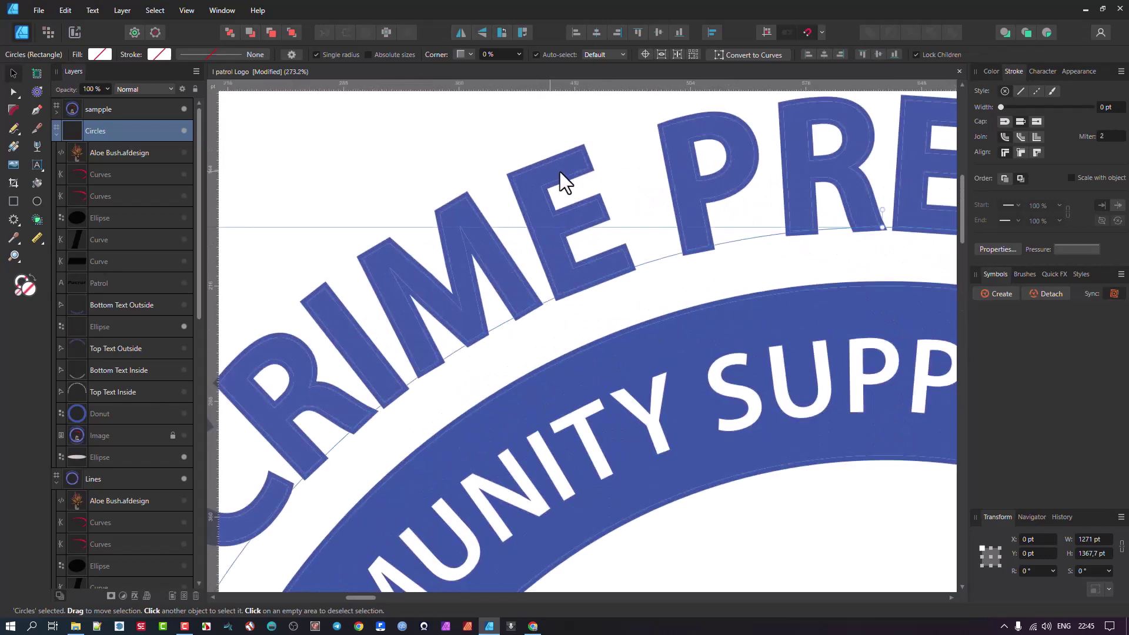
{"action": "left_click", "coordinate": [562, 176]}
{"action": "scroll", "coordinate": [641, 379], "scroll_direction": "down", "scroll_amount": 4}
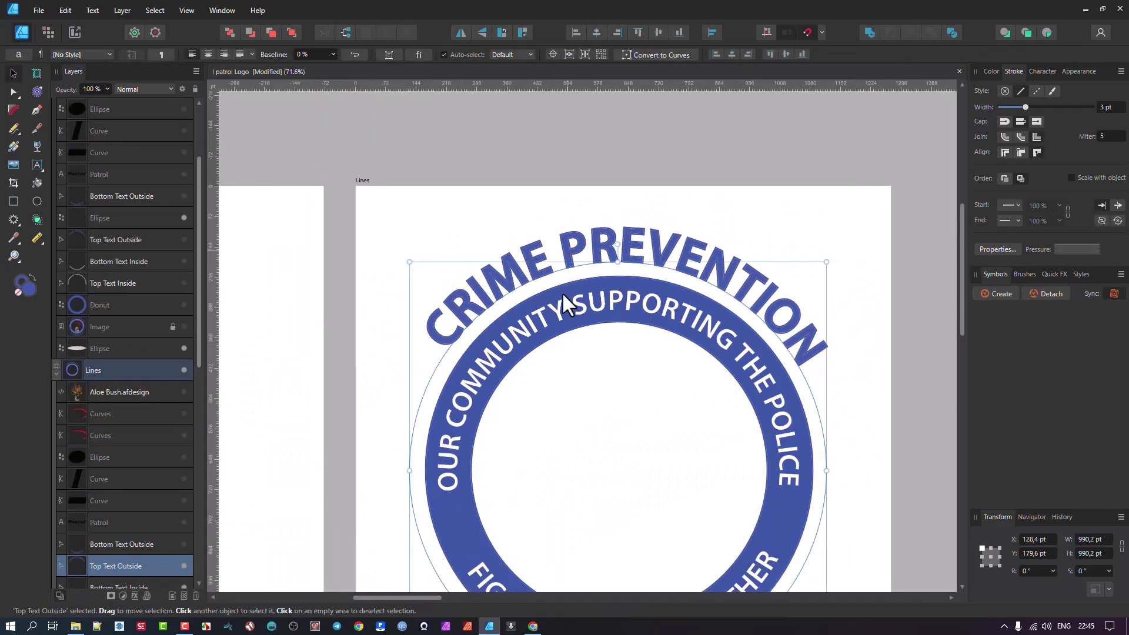
{"action": "scroll", "coordinate": [562, 291], "scroll_direction": "up", "scroll_amount": 4}
{"action": "double_click", "coordinate": [561, 263]}
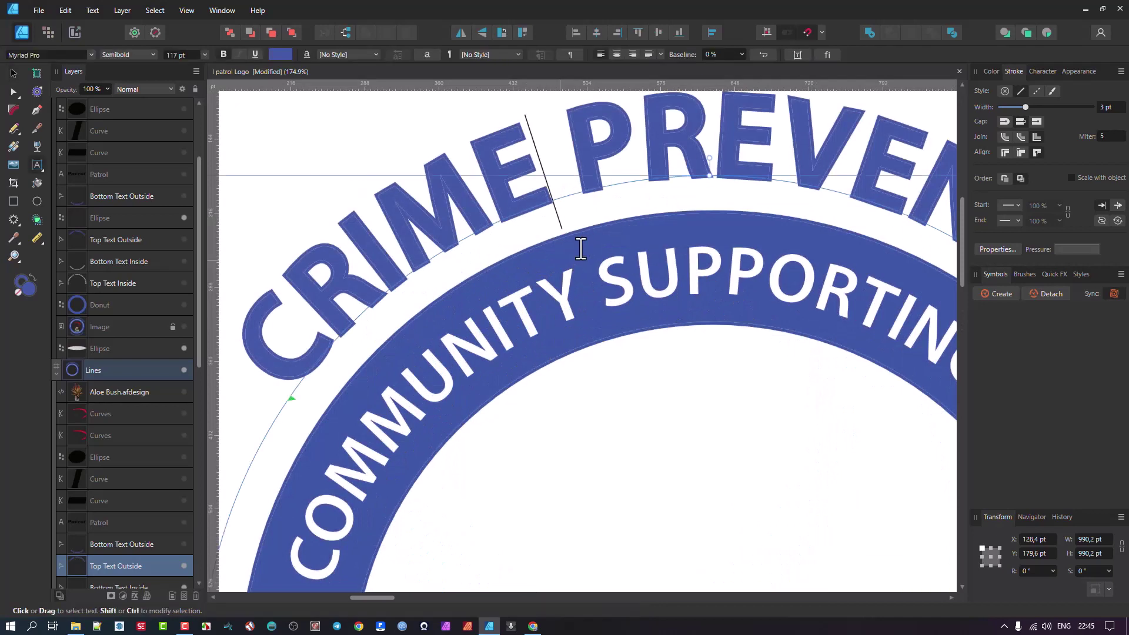
{"action": "scroll", "coordinate": [579, 235], "scroll_direction": "up", "scroll_amount": 3}
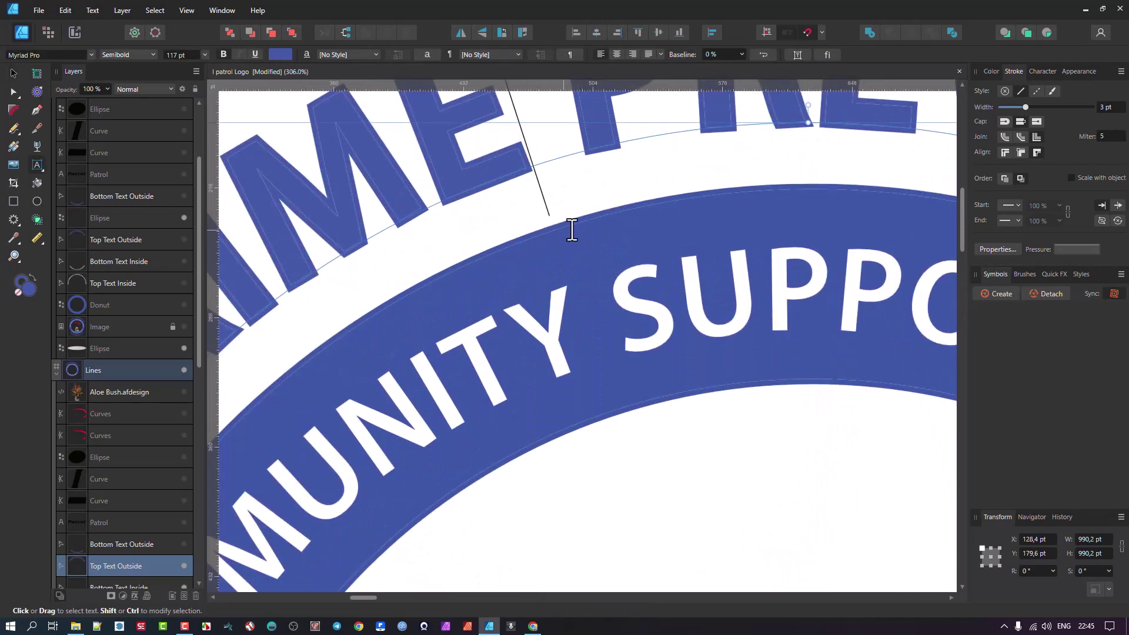
{"action": "scroll", "coordinate": [649, 269], "scroll_direction": "down", "scroll_amount": 6}
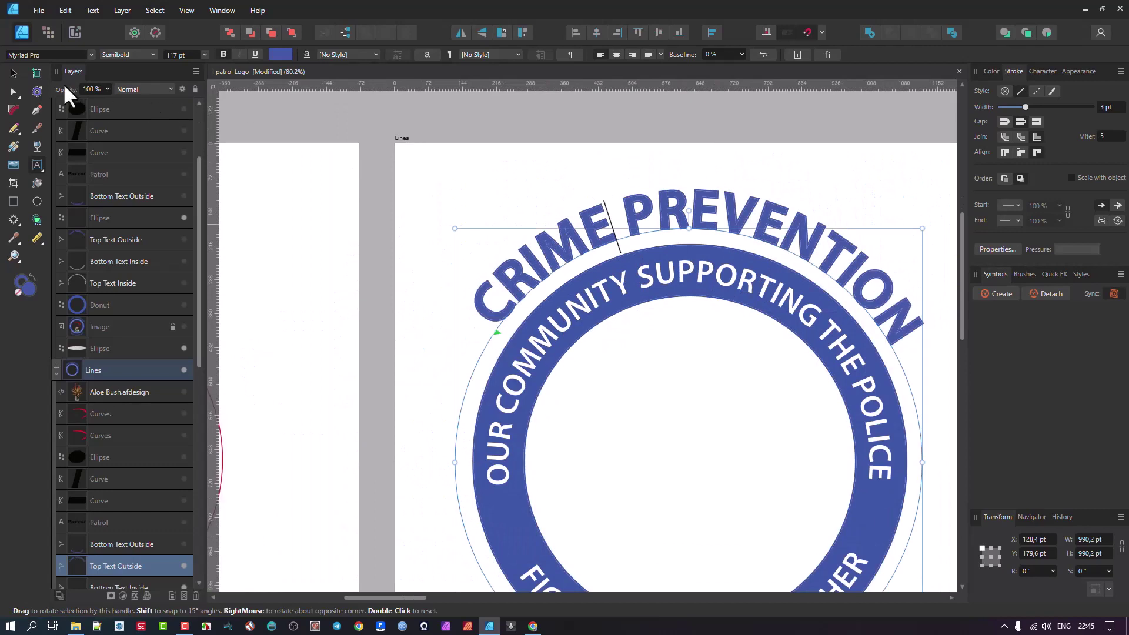
{"action": "key", "text": "Escape"}
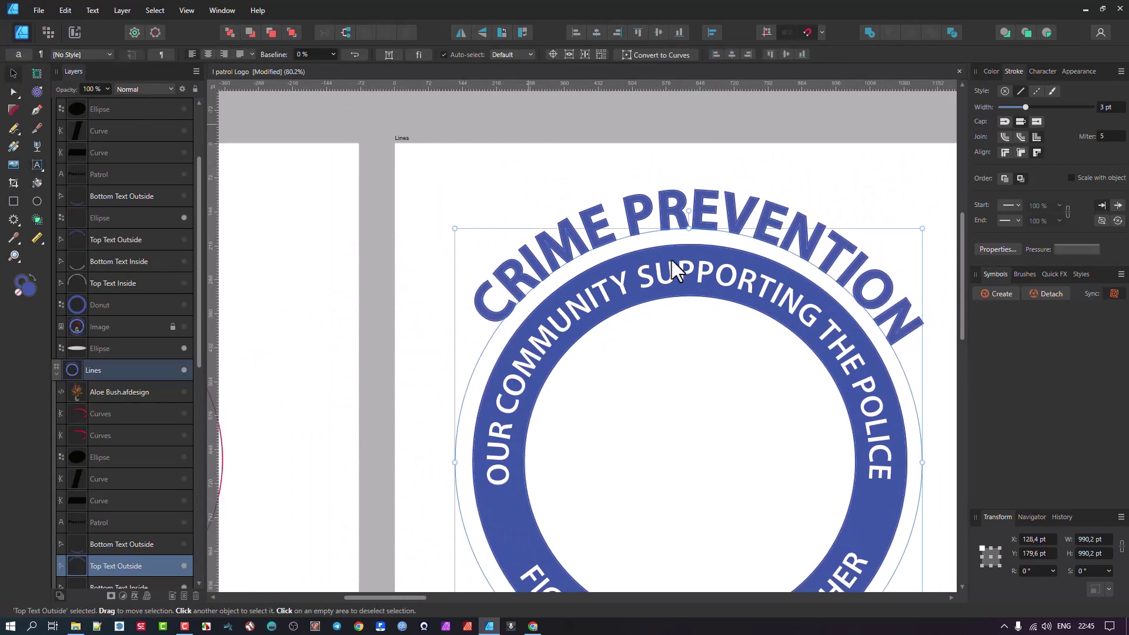
{"action": "left_click", "coordinate": [739, 309]}
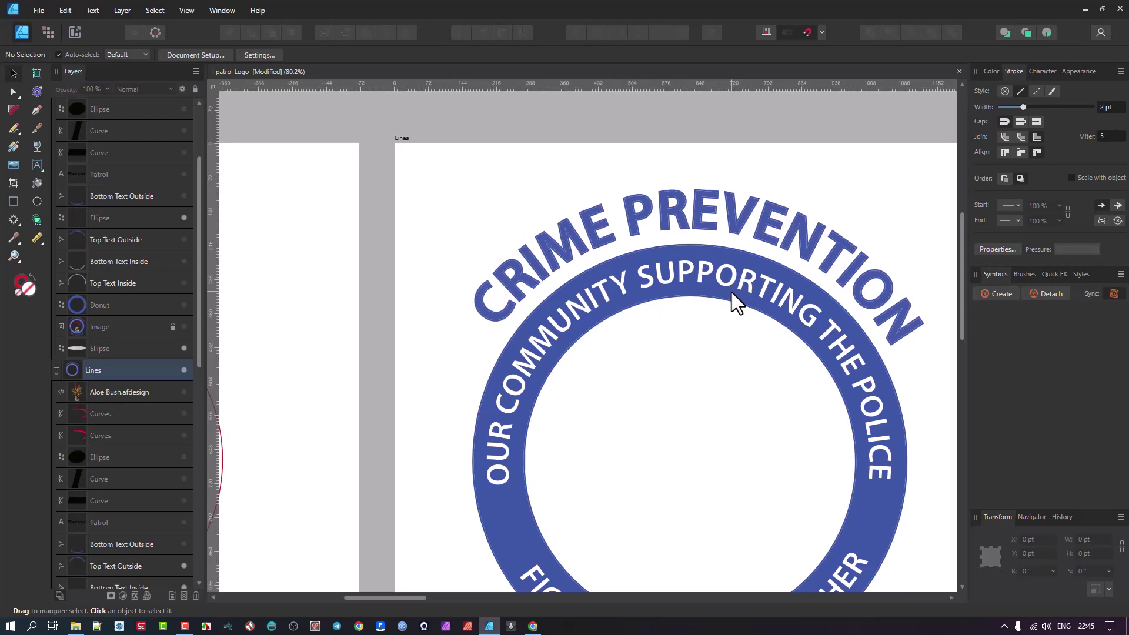
Select the PREVENTION arc text to check its 3 pt outline stroke
{"action": "scroll", "coordinate": [731, 292], "scroll_direction": "down", "scroll_amount": 1}
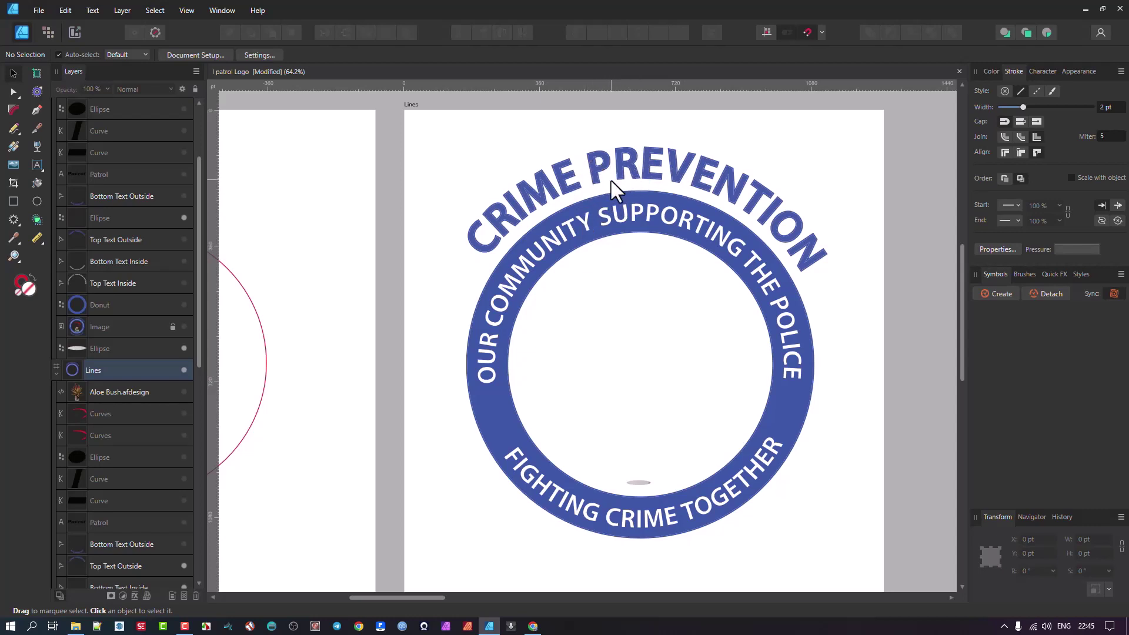
{"action": "scroll", "coordinate": [557, 184], "scroll_direction": "up", "scroll_amount": 4, "text": "ctrl"}
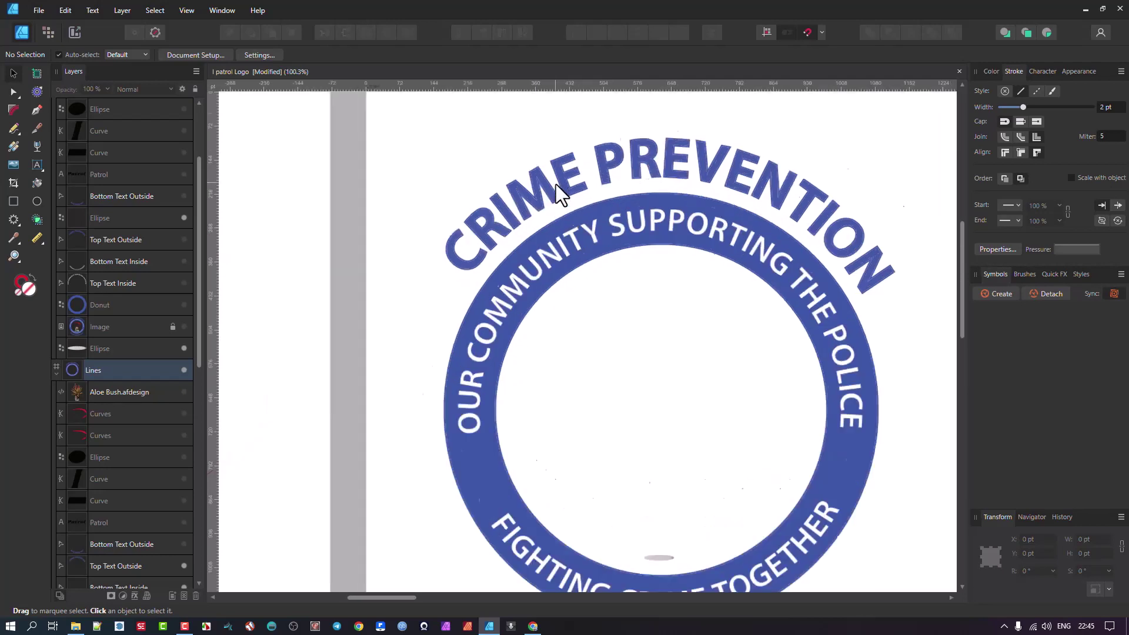
{"action": "scroll", "coordinate": [564, 182], "scroll_direction": "up", "scroll_amount": 1, "text": "ctrl"}
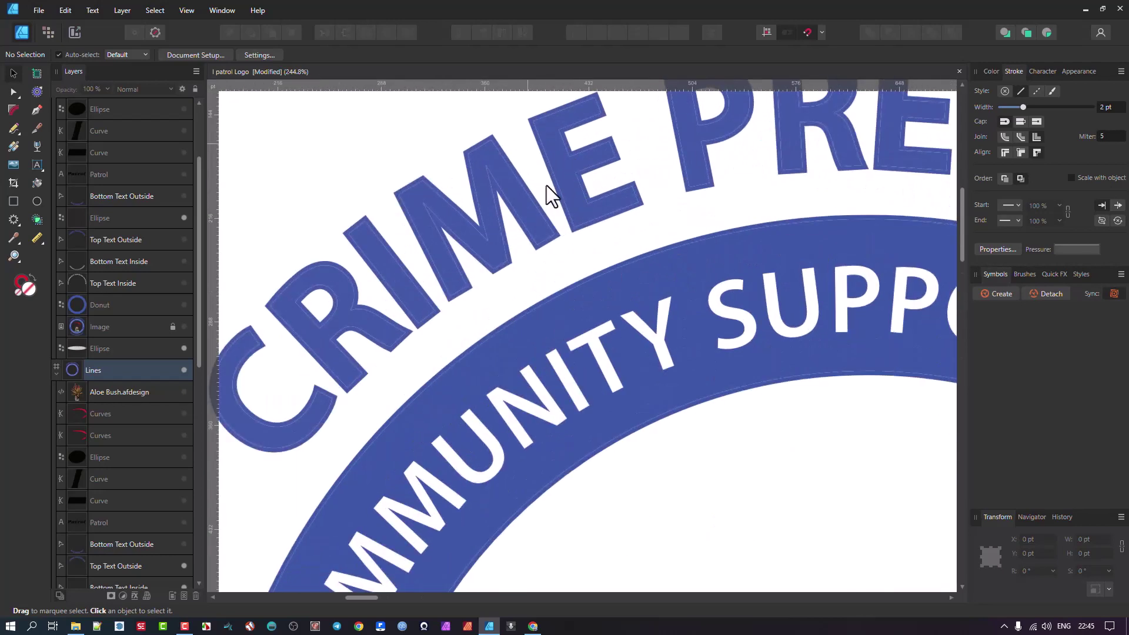
{"action": "scroll", "coordinate": [605, 230], "scroll_direction": "down", "scroll_amount": 5, "text": "ctrl"}
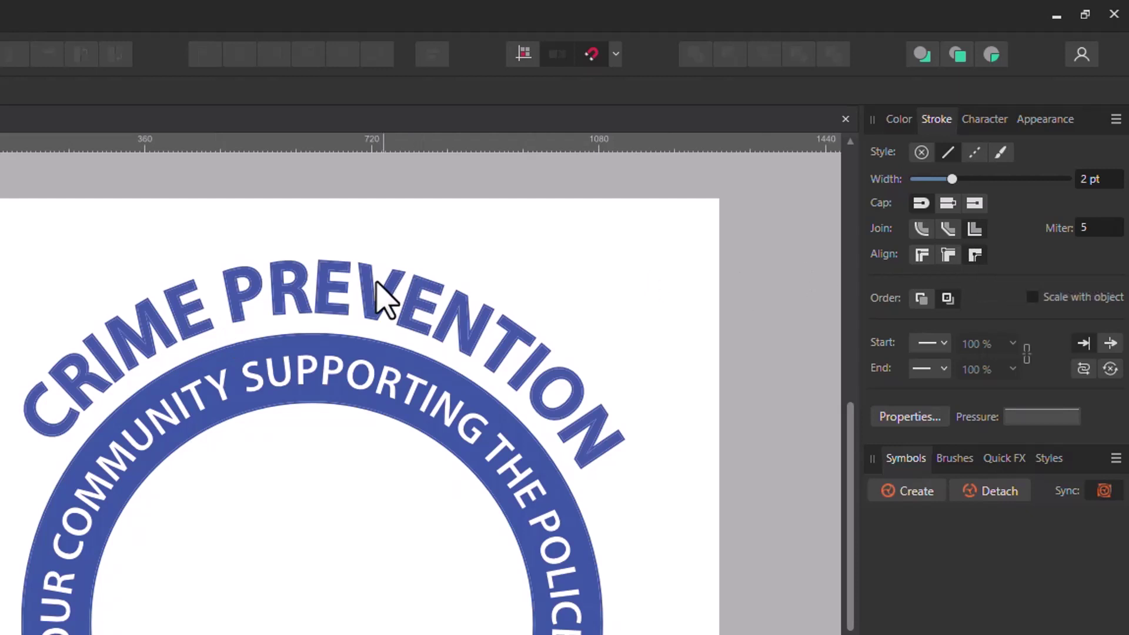
{"action": "scroll", "coordinate": [378, 300], "scroll_direction": "up", "scroll_amount": 5}
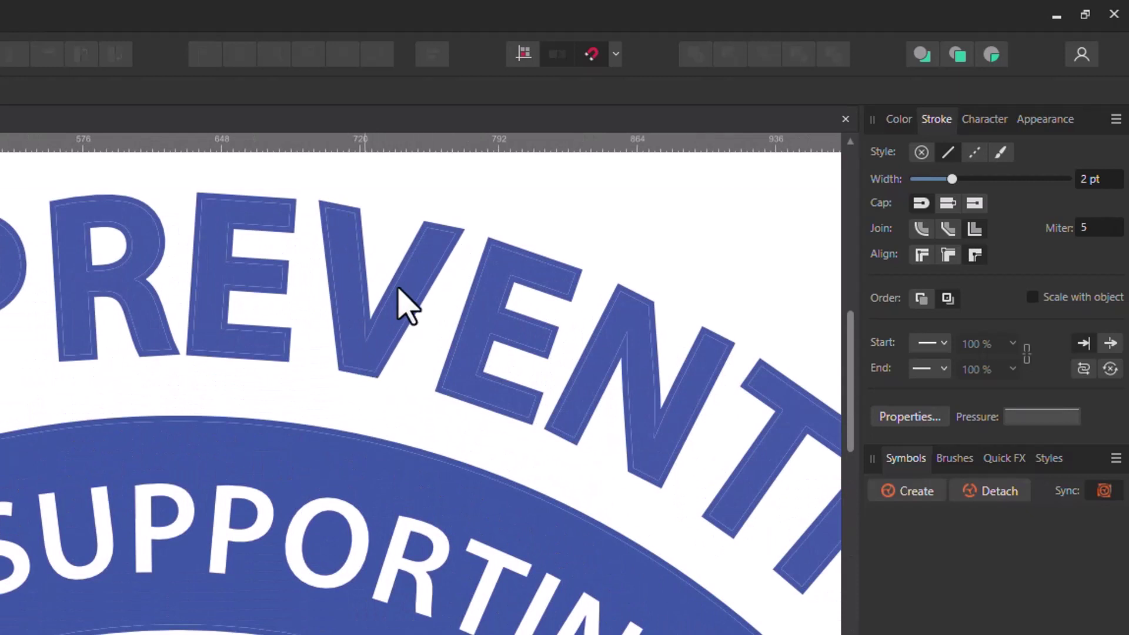
{"action": "left_click", "coordinate": [365, 348]}
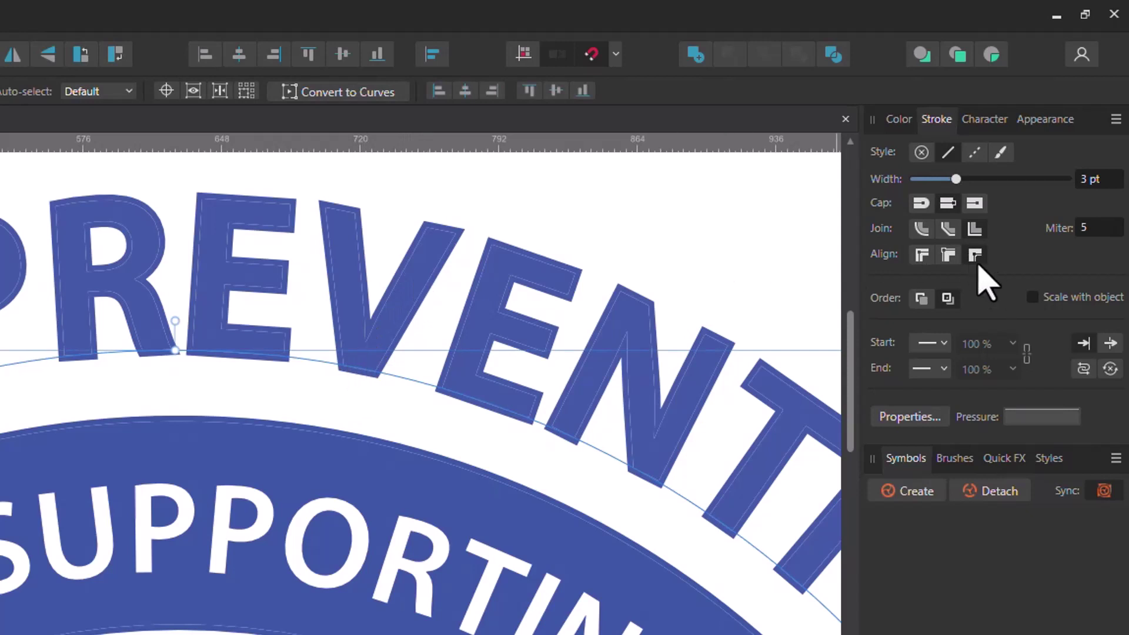
{"action": "scroll", "coordinate": [457, 253], "scroll_direction": "up", "scroll_amount": 2}
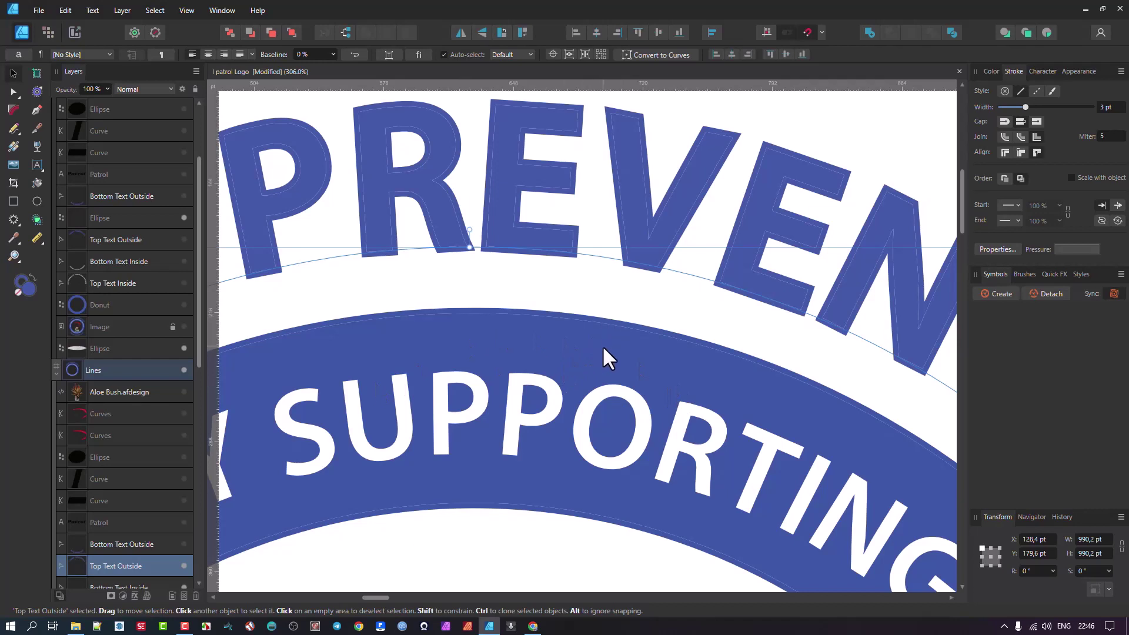
Select the Donut ring and set its stroke to None in the Color panel
{"action": "double_click", "coordinate": [602, 345]}
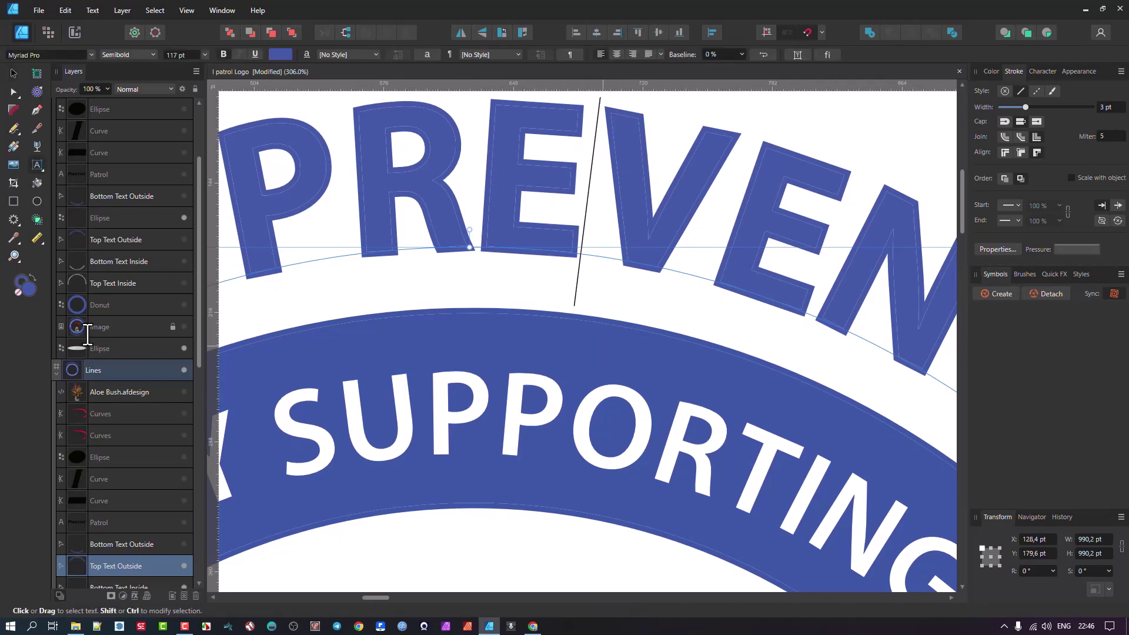
{"action": "left_click", "coordinate": [125, 305]}
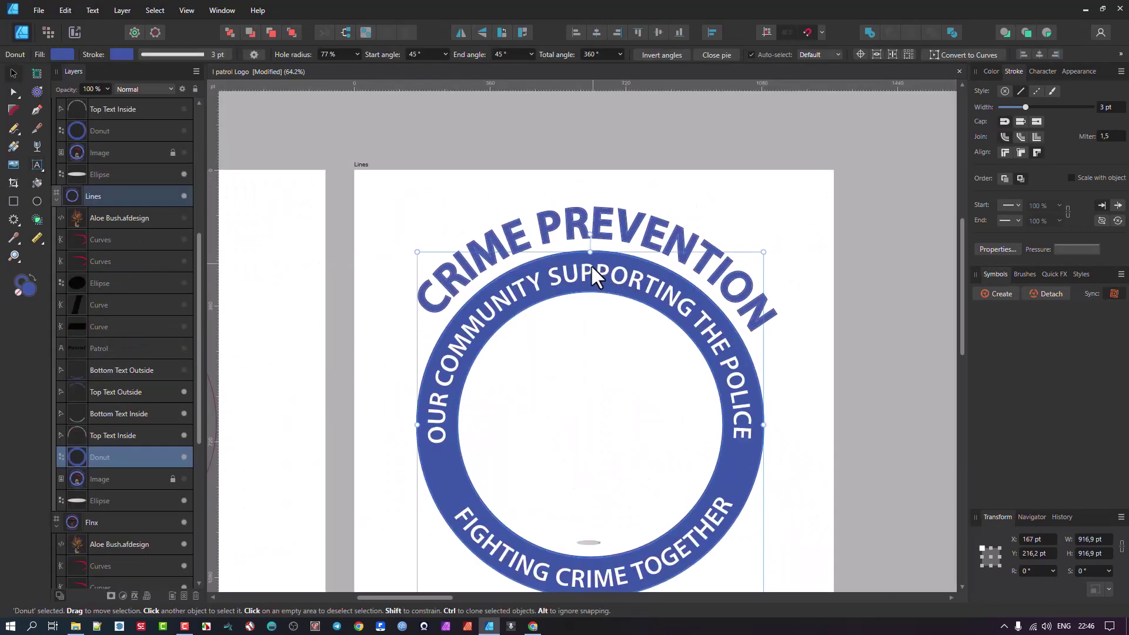
{"action": "left_click", "coordinate": [991, 71]}
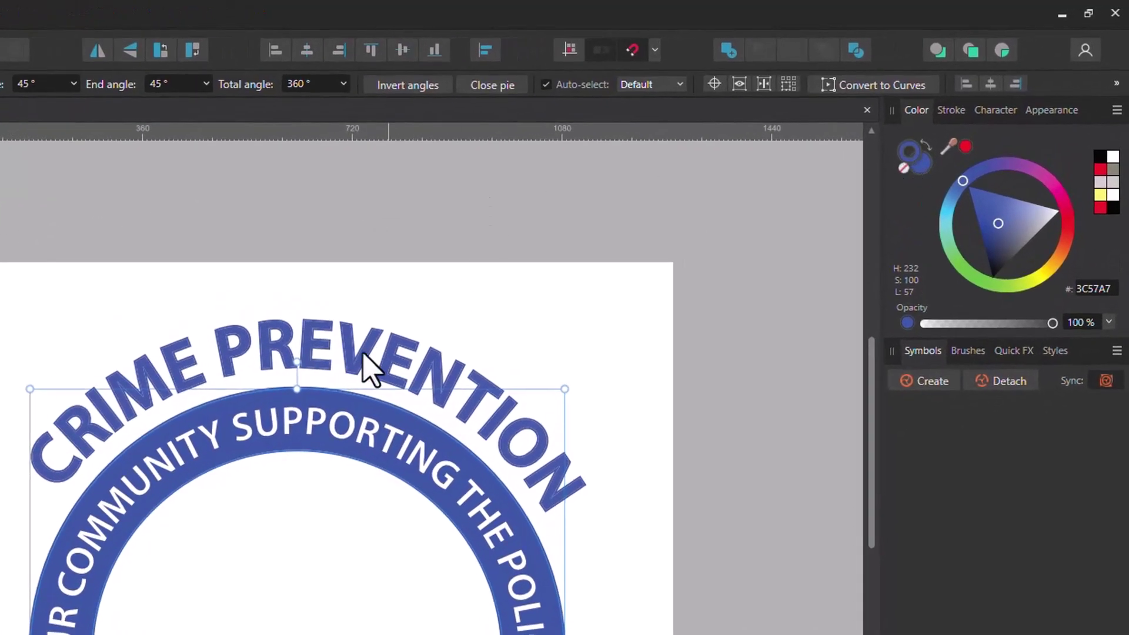
{"action": "scroll", "coordinate": [388, 429], "scroll_direction": "up", "scroll_amount": 5}
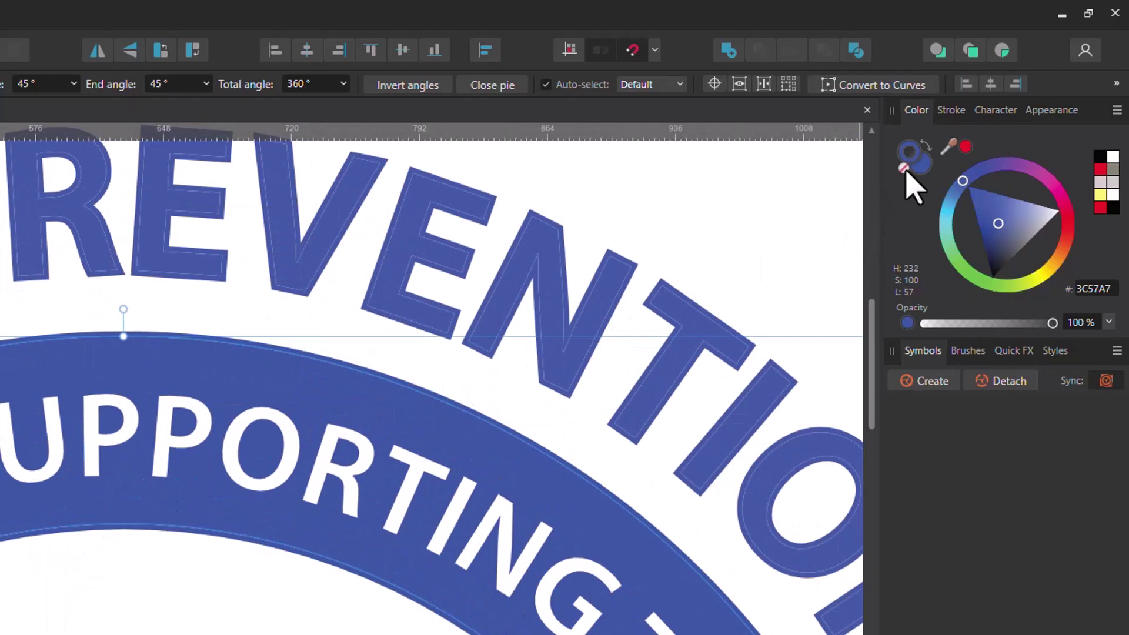
{"action": "left_click", "coordinate": [904, 168]}
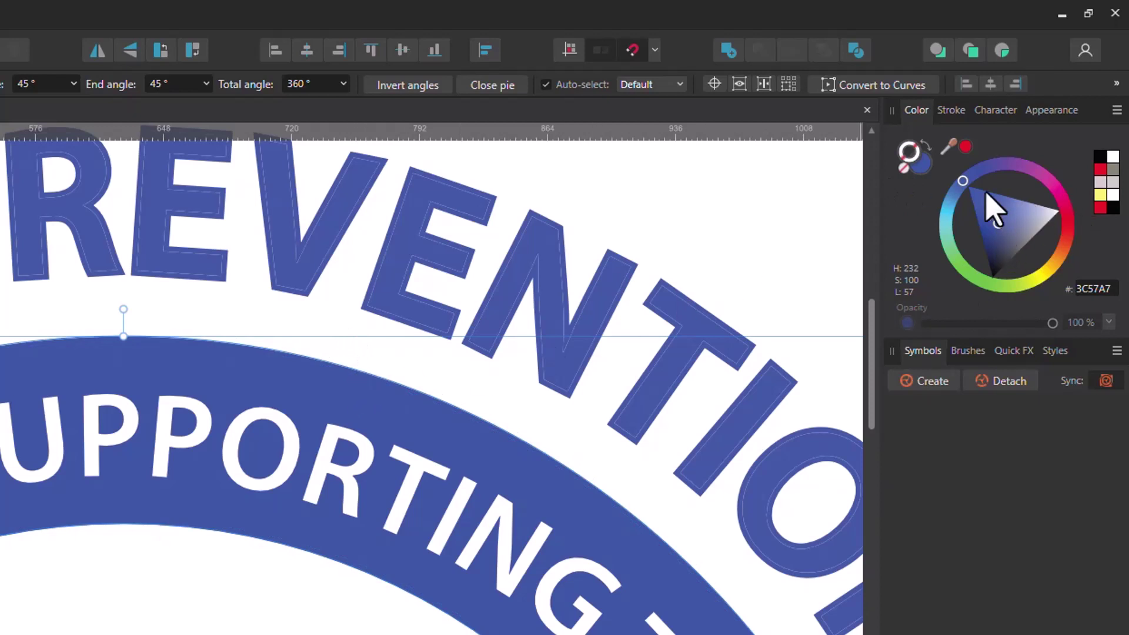
Fill the Donut ring with the lettering's blue, #3C57A6
{"action": "key", "text": "ctrl+d"}
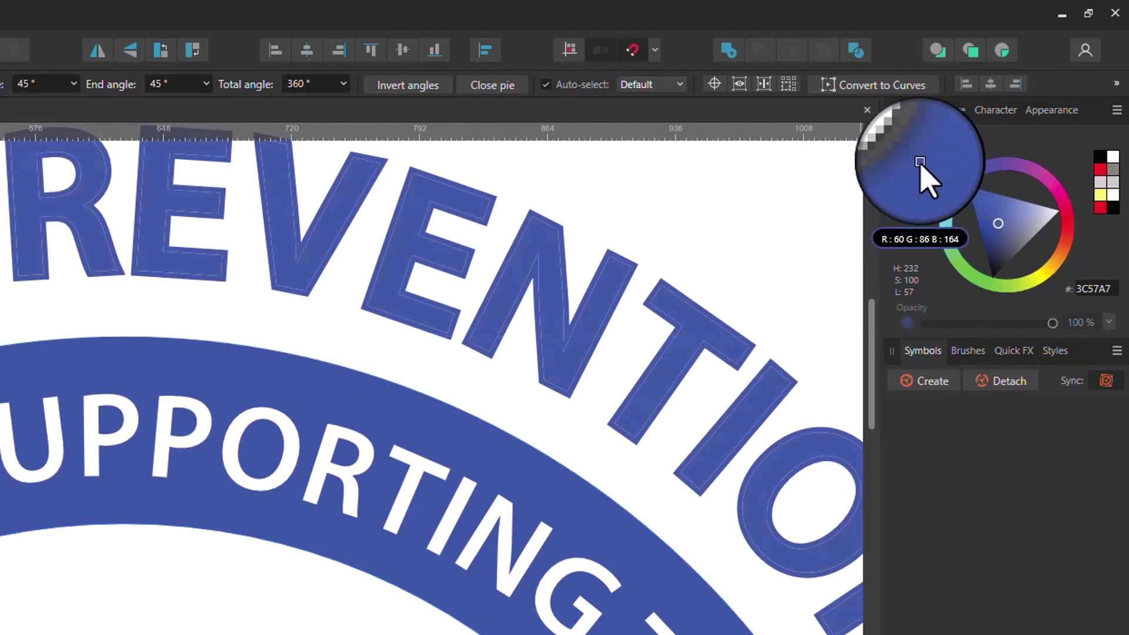
{"action": "key", "text": "ctrl+z"}
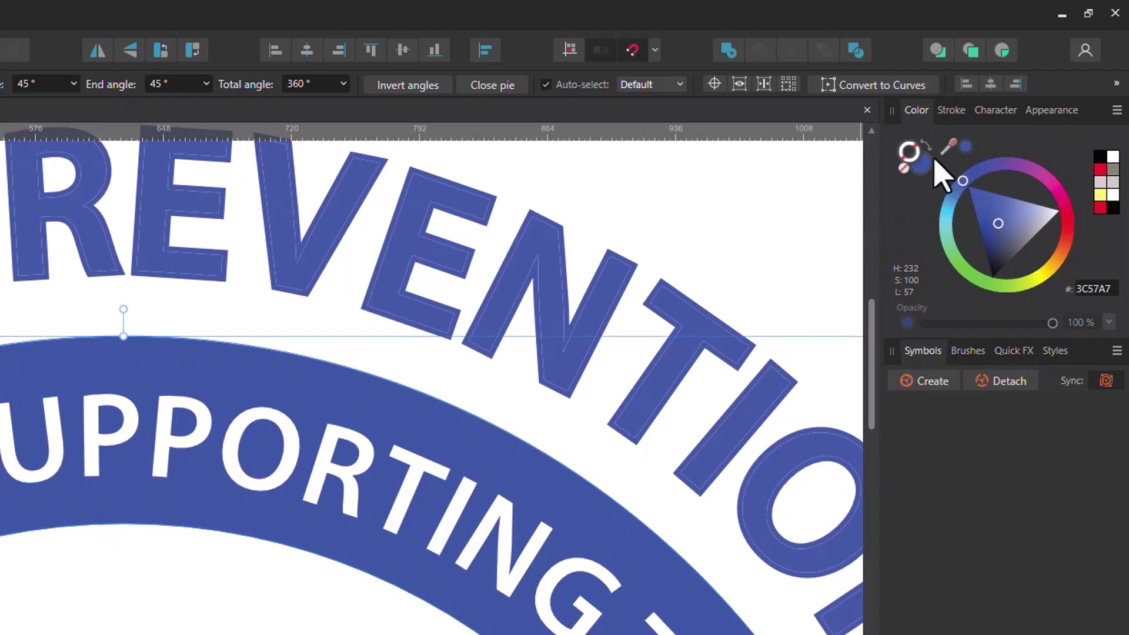
{"action": "left_click", "coordinate": [965, 147]}
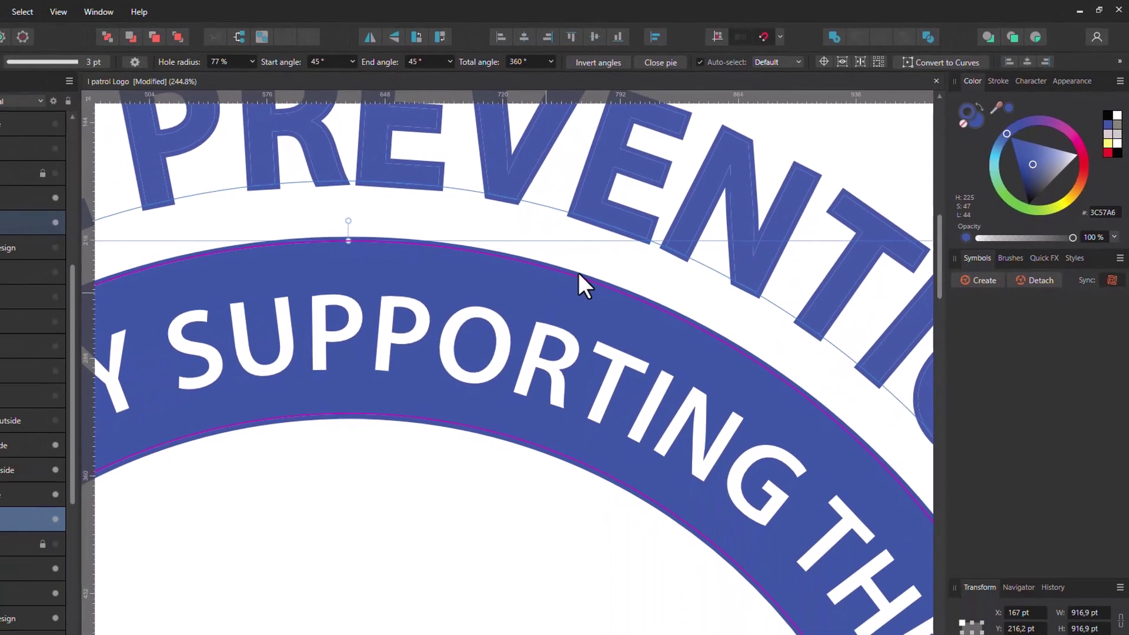
Select the CRIME PREVENTION arc text, view its Stroke settings, and exit text editing
{"action": "left_click", "coordinate": [650, 174]}
{"action": "key", "text": "t"}
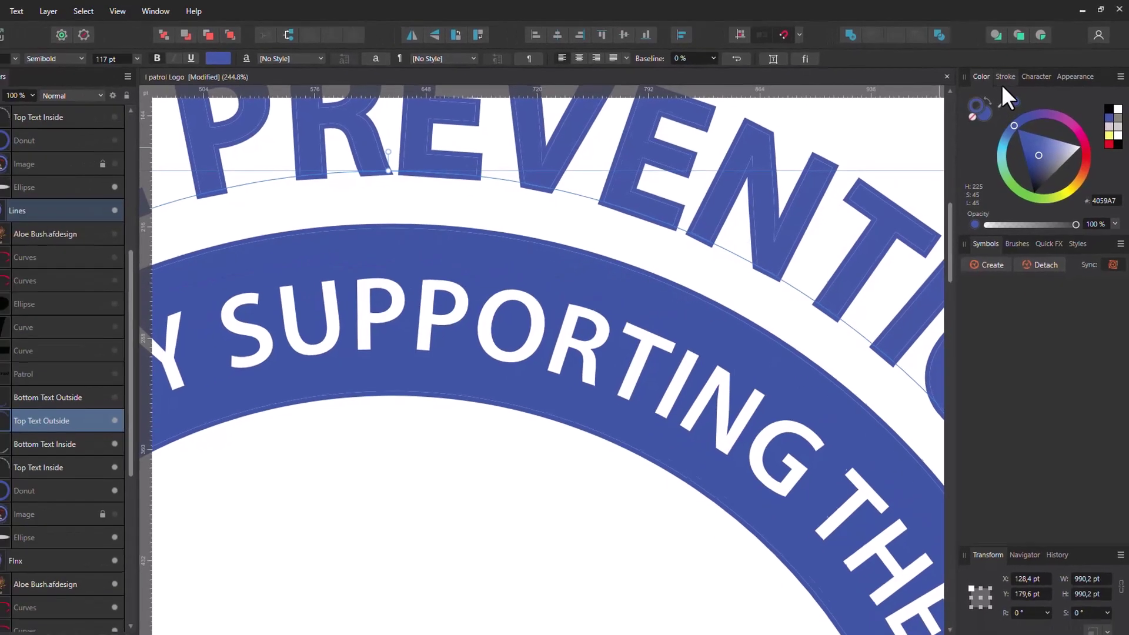
{"action": "left_click", "coordinate": [997, 81]}
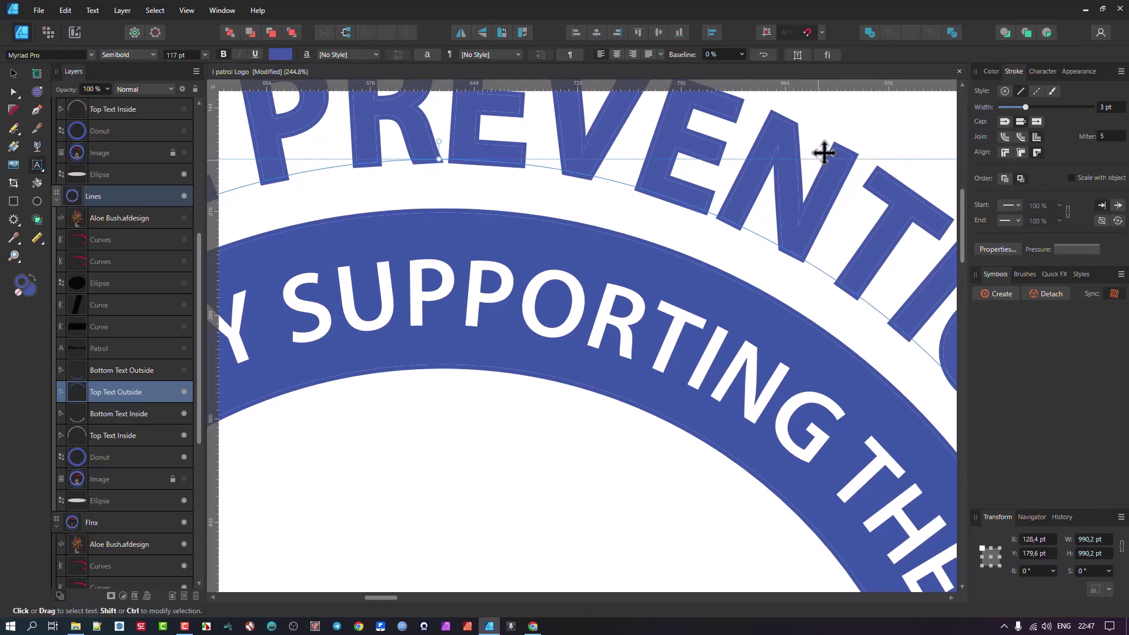
{"action": "key", "text": "Escape"}
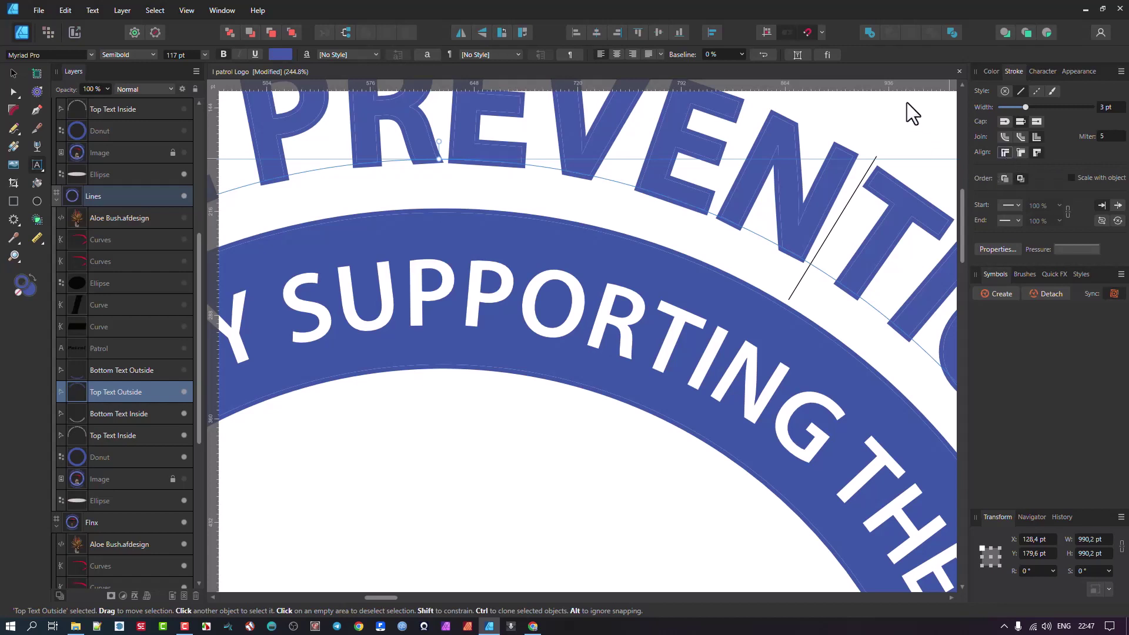
{"action": "left_click", "coordinate": [106, 454]}
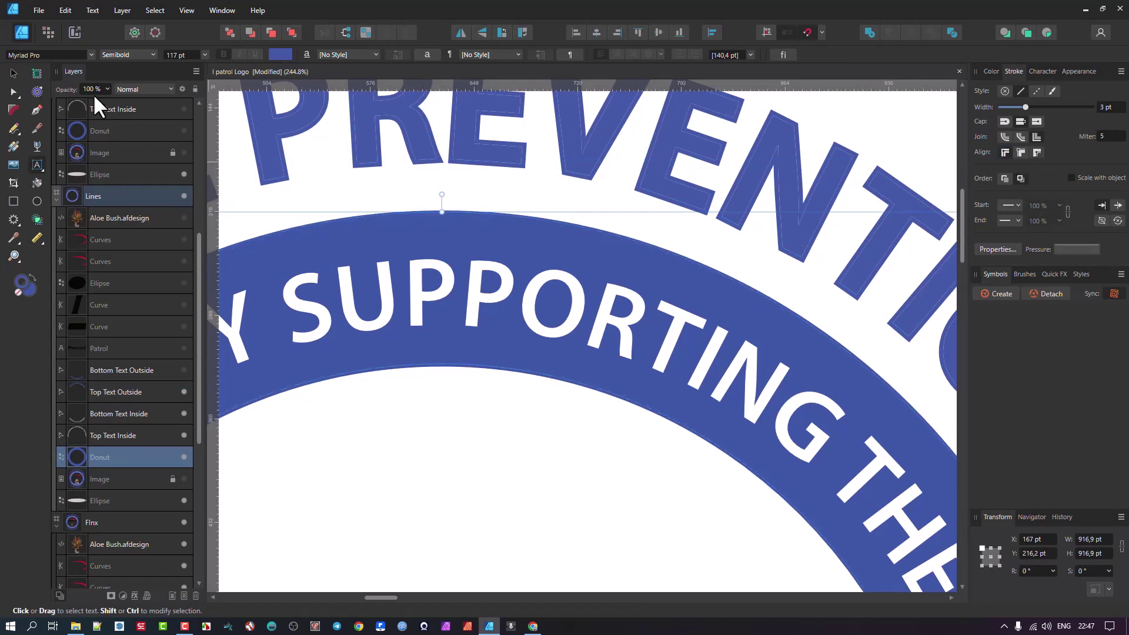
{"action": "key", "text": "v"}
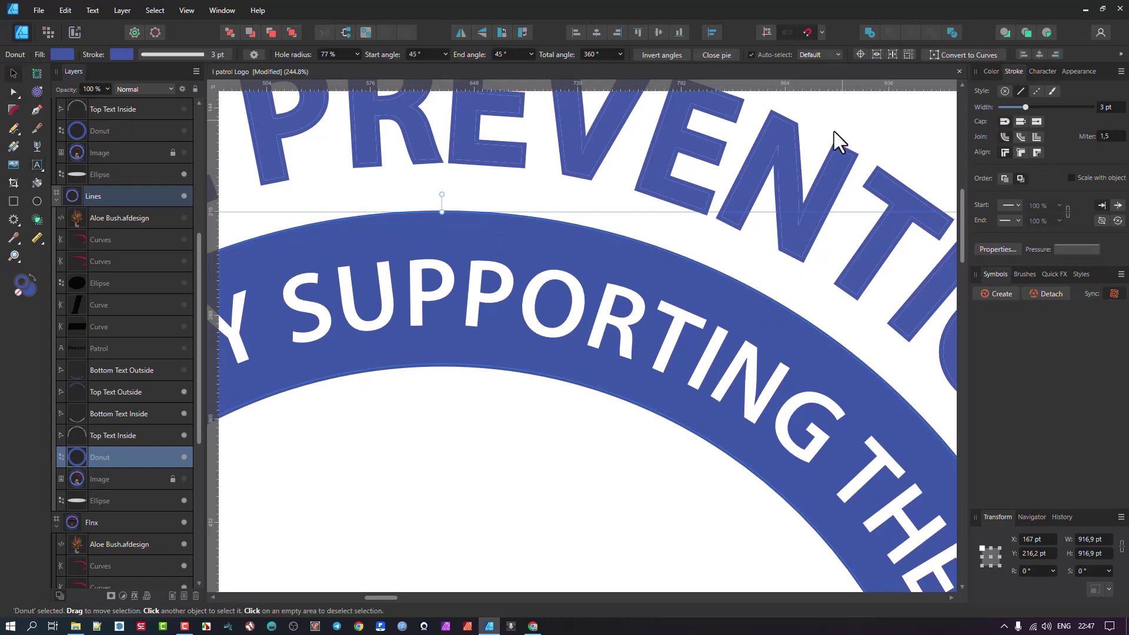
{"action": "left_click", "coordinate": [833, 139]}
{"action": "scroll", "coordinate": [672, 273], "scroll_direction": "up", "scroll_amount": 2}
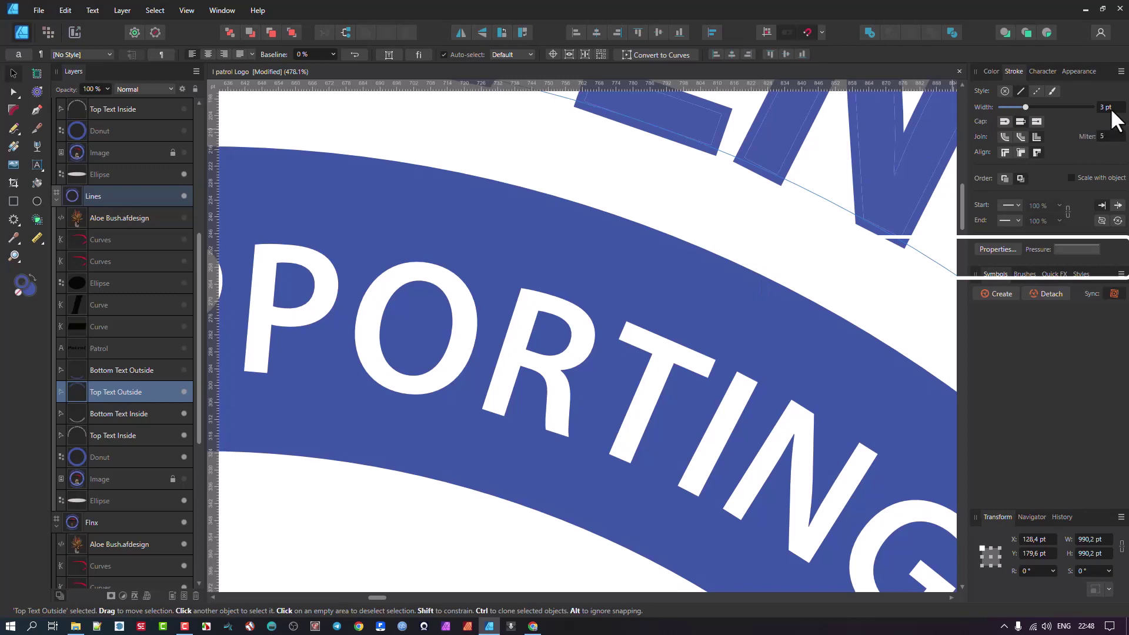
Set the PREVENTION lettering's outline stroke width to 6 pt
{"action": "left_click", "coordinate": [1037, 153]}
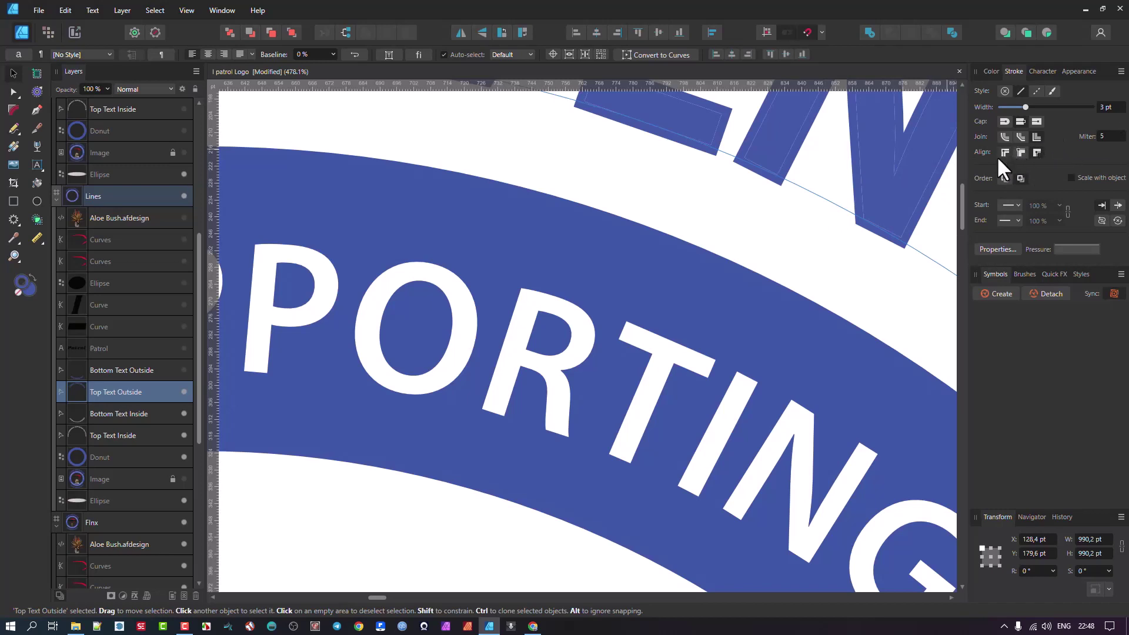
{"action": "left_click", "coordinate": [1110, 107]}
{"action": "type", "text": "6"}
{"action": "key", "text": "Return"}
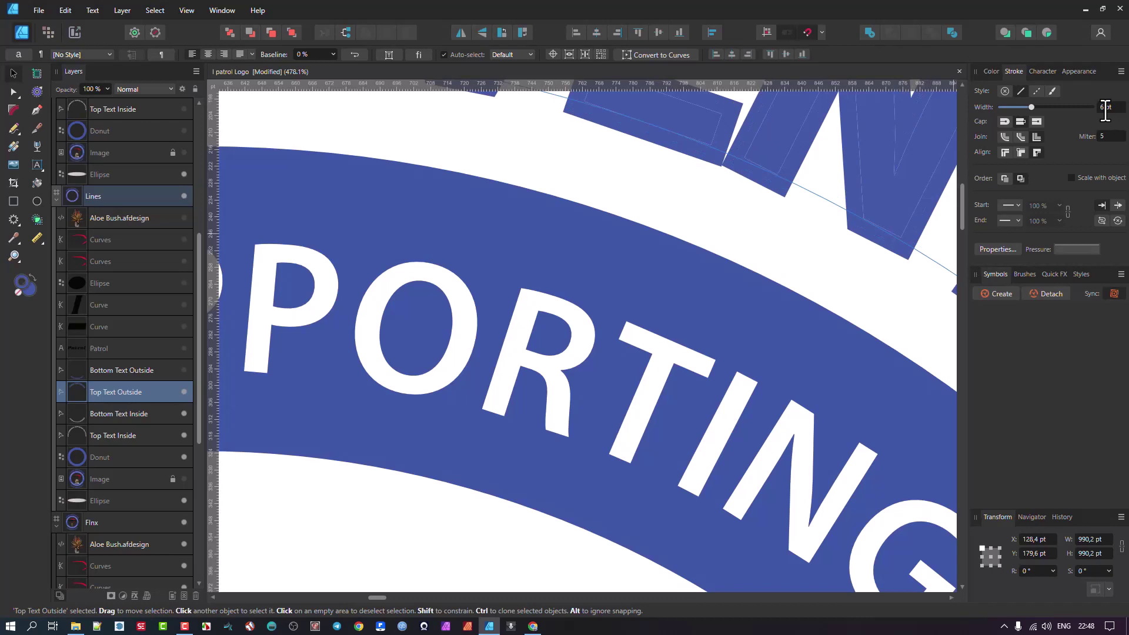
Give the Donut ring a 6 pt stroke width, then select the Top Text Inside text
{"action": "left_click", "coordinate": [126, 460]}
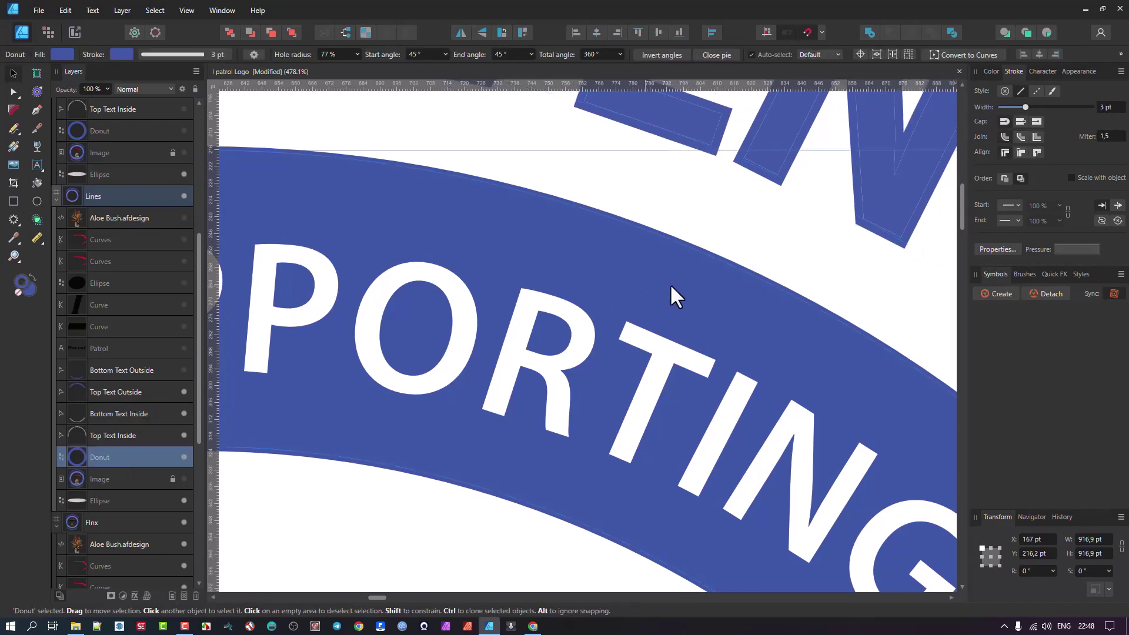
{"action": "left_click", "coordinate": [1111, 107]}
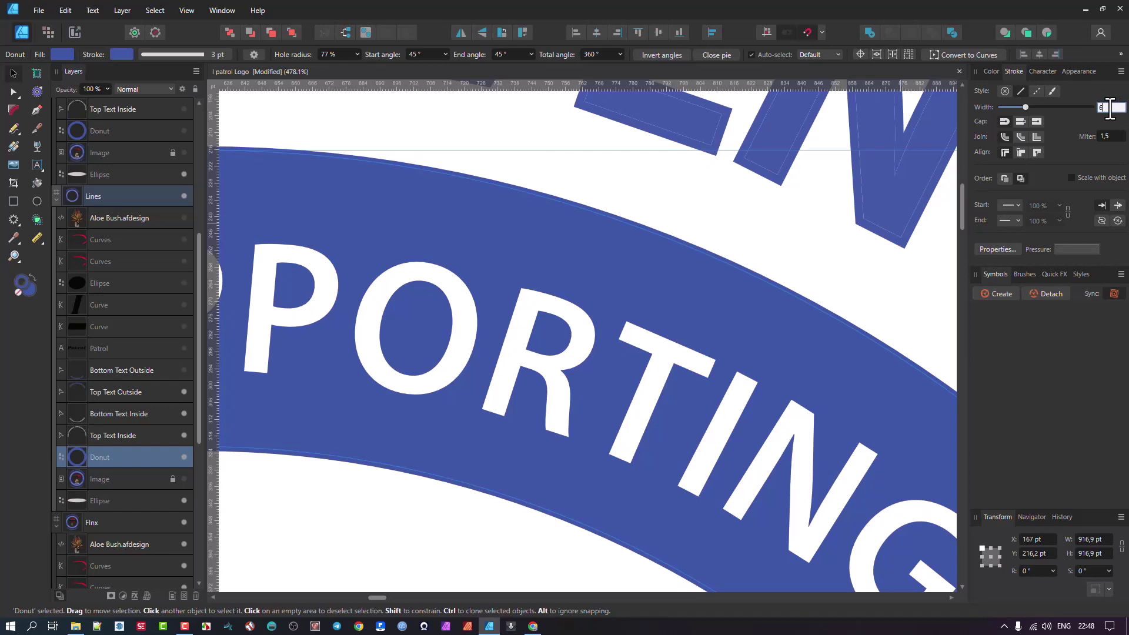
{"action": "key", "text": "Return"}
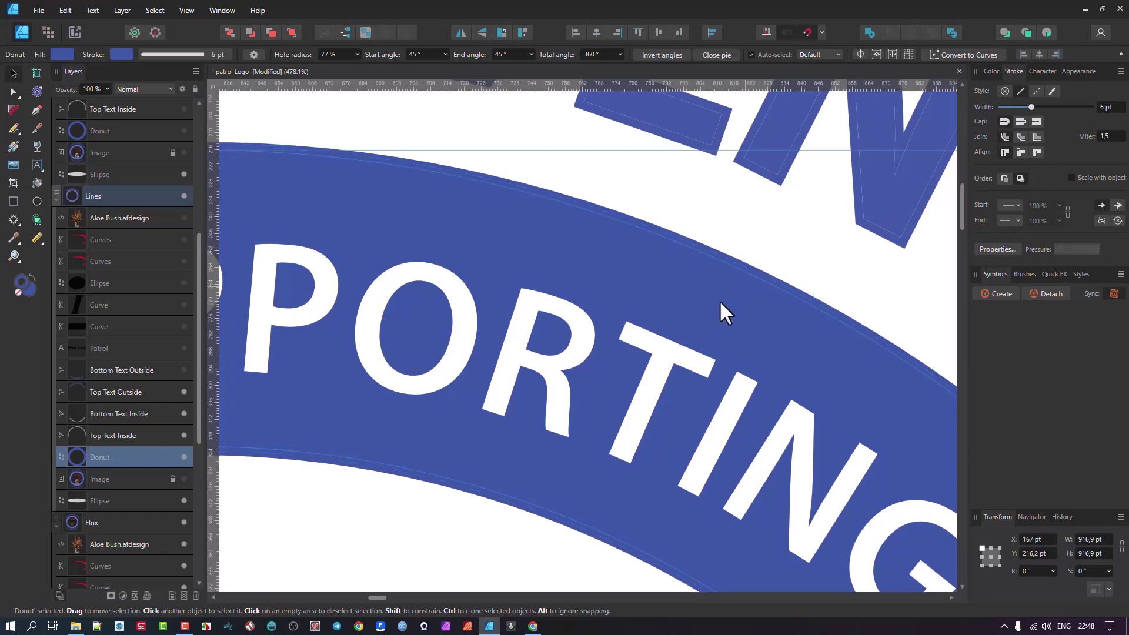
{"action": "left_click", "coordinate": [424, 548]}
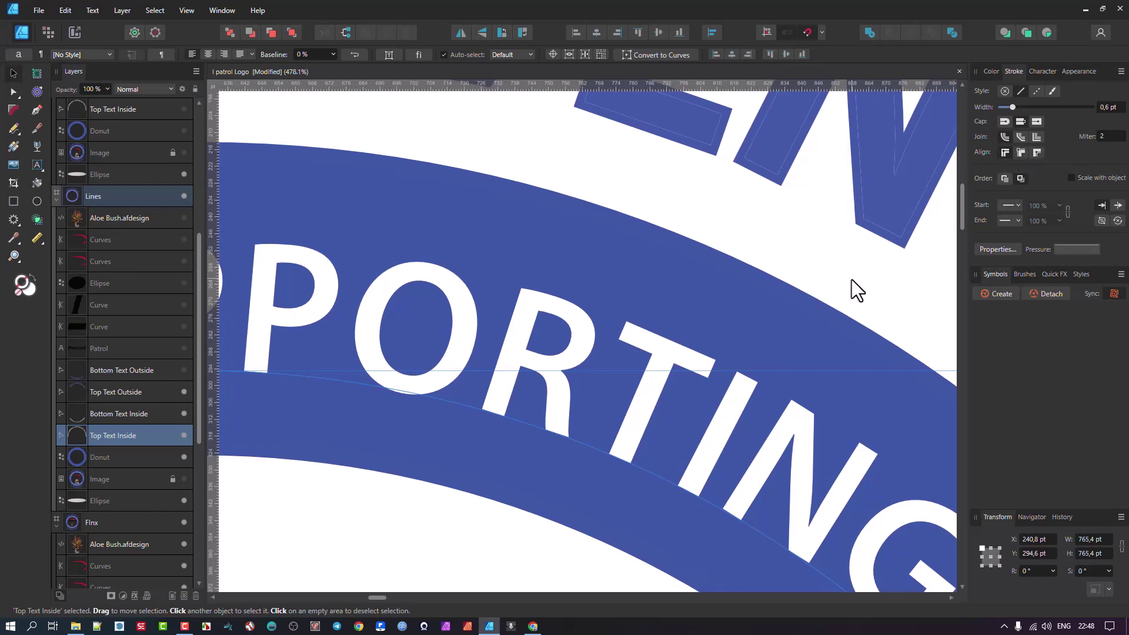
{"action": "scroll", "coordinate": [830, 281], "scroll_direction": "down", "scroll_amount": 5}
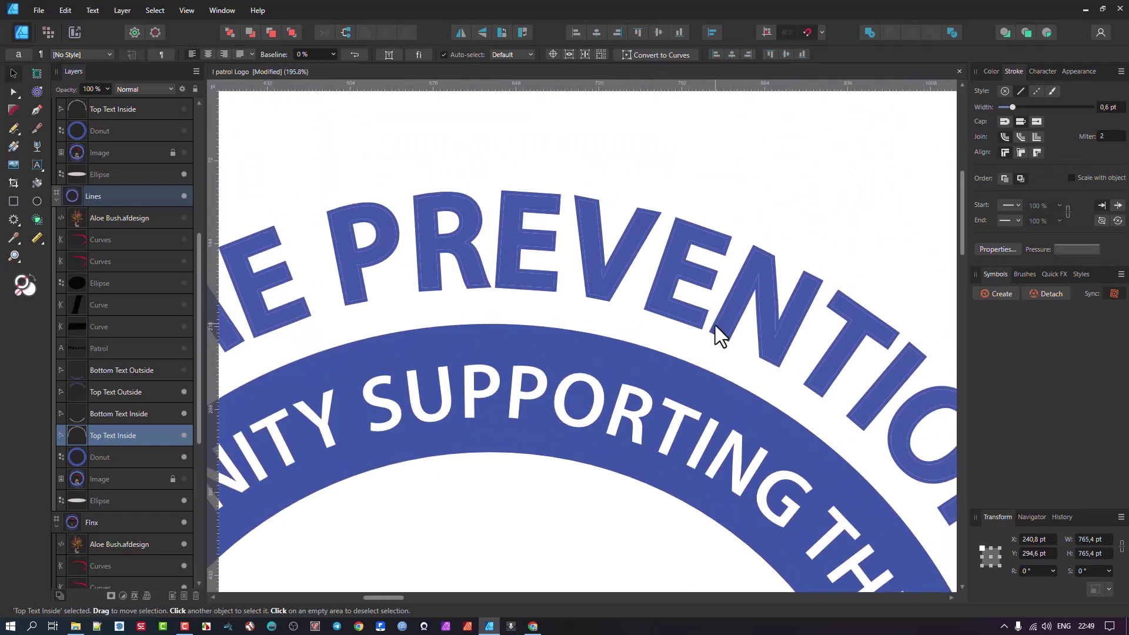
Center-align the CRIME PREVENTION stroke and set its width to 6 pt
{"action": "left_click", "coordinate": [695, 235]}
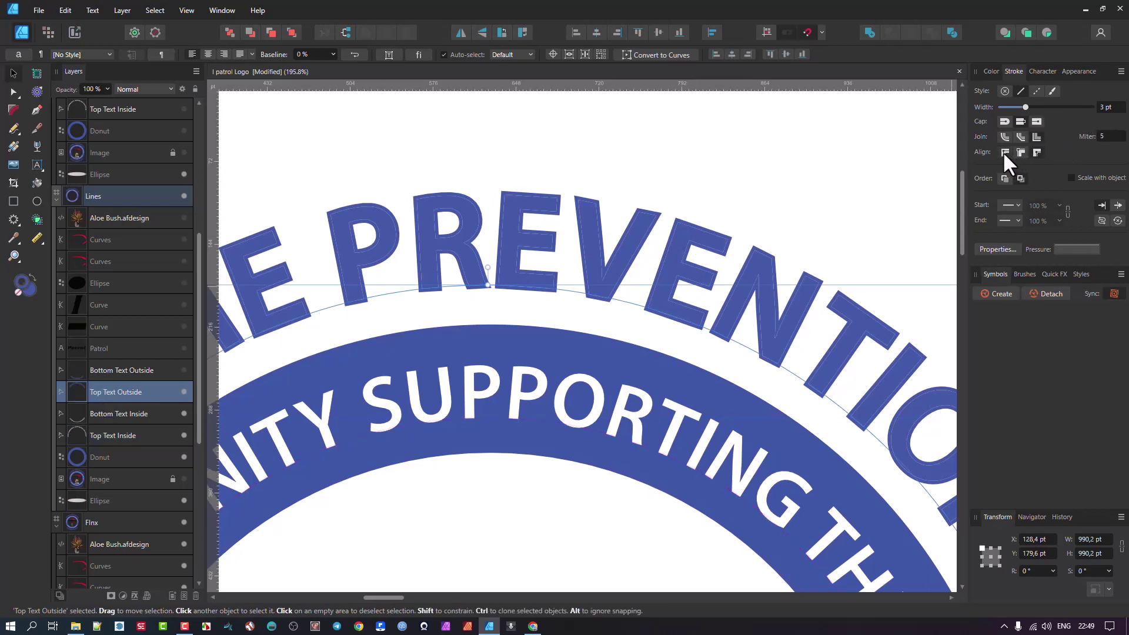
{"action": "scroll", "coordinate": [670, 202], "scroll_direction": "up", "scroll_amount": 2}
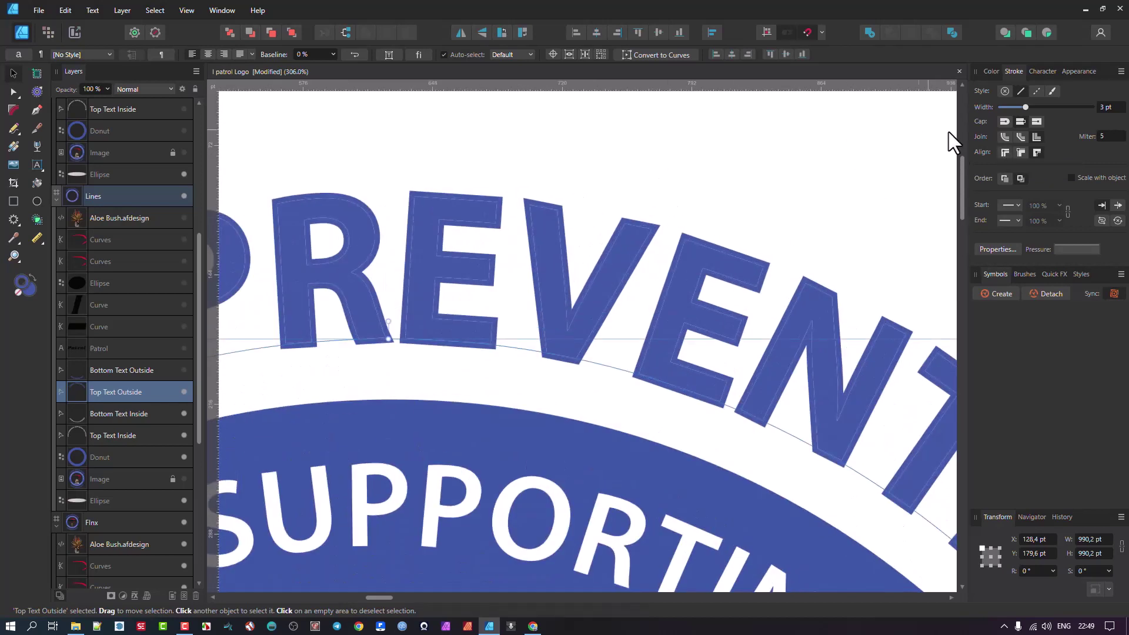
{"action": "left_click", "coordinate": [1005, 153]}
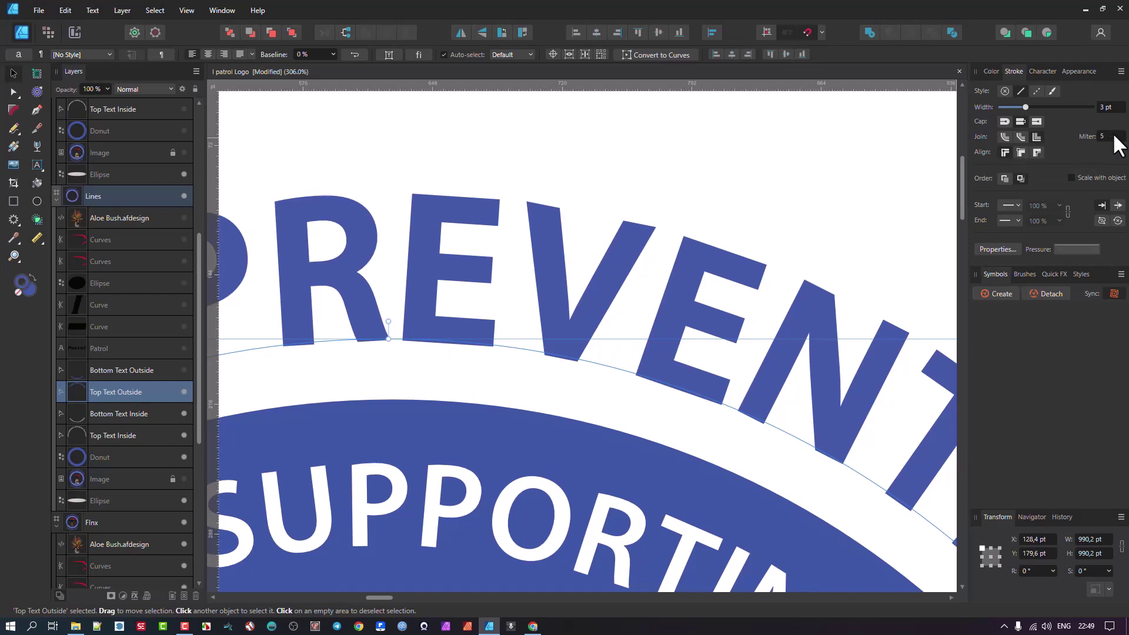
{"action": "left_click", "coordinate": [1110, 108]}
{"action": "type", "text": "4"}
{"action": "key", "text": "Return"}
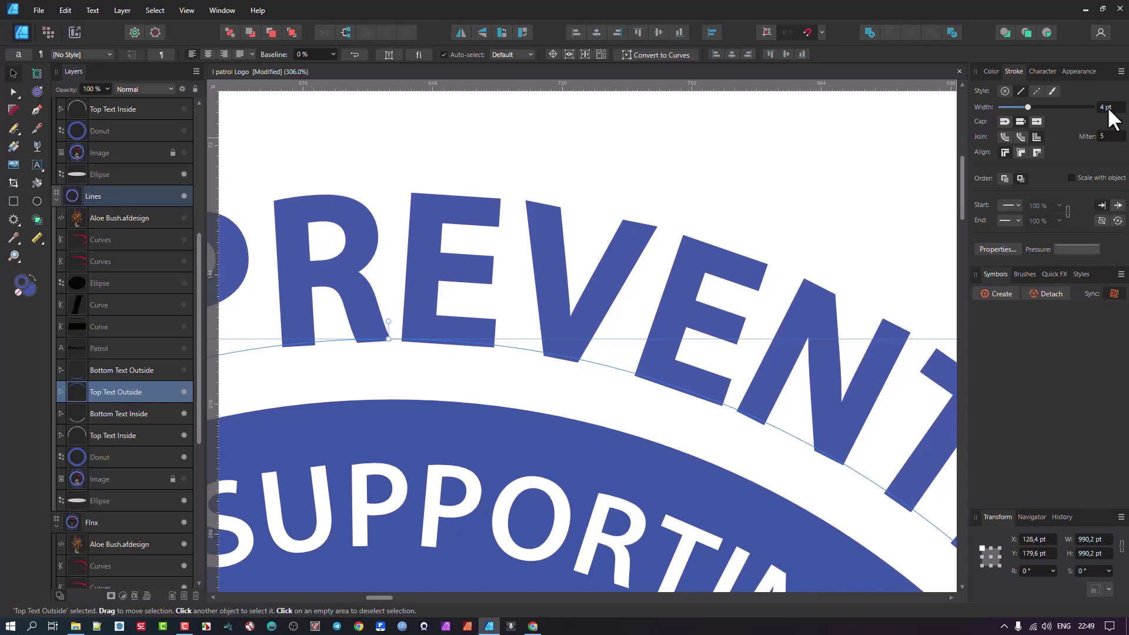
{"action": "left_click", "coordinate": [1110, 108]}
{"action": "type", "text": "6"}
{"action": "key", "text": "Return"}
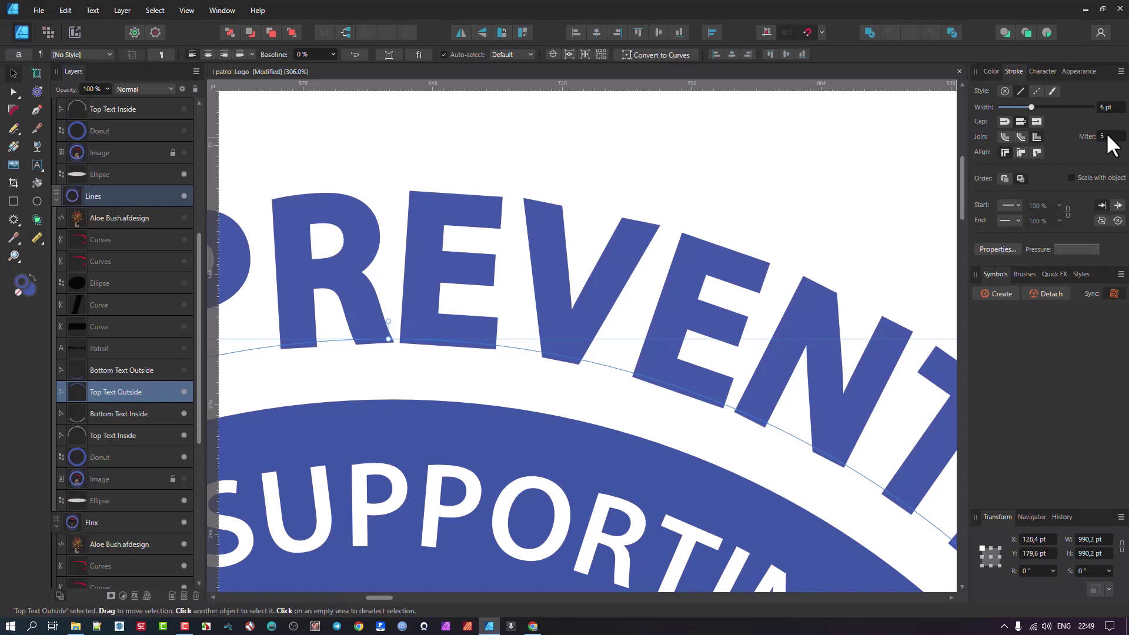
Set the lettering stroke's miter limit to 5 and recentre the view on the badge
{"action": "left_click", "coordinate": [1107, 138]}
{"action": "key", "text": "Return"}
{"action": "left_click", "coordinate": [1105, 137]}
{"action": "type", "text": "5"}
{"action": "key", "text": "Return"}
{"action": "scroll", "coordinate": [657, 260], "scroll_direction": "down", "scroll_amount": 5}
{"action": "left_click_drag", "start_coordinate": [591, 362], "coordinate": [682, 282]}
{"action": "scroll", "coordinate": [681, 282], "scroll_direction": "down", "scroll_amount": 3}
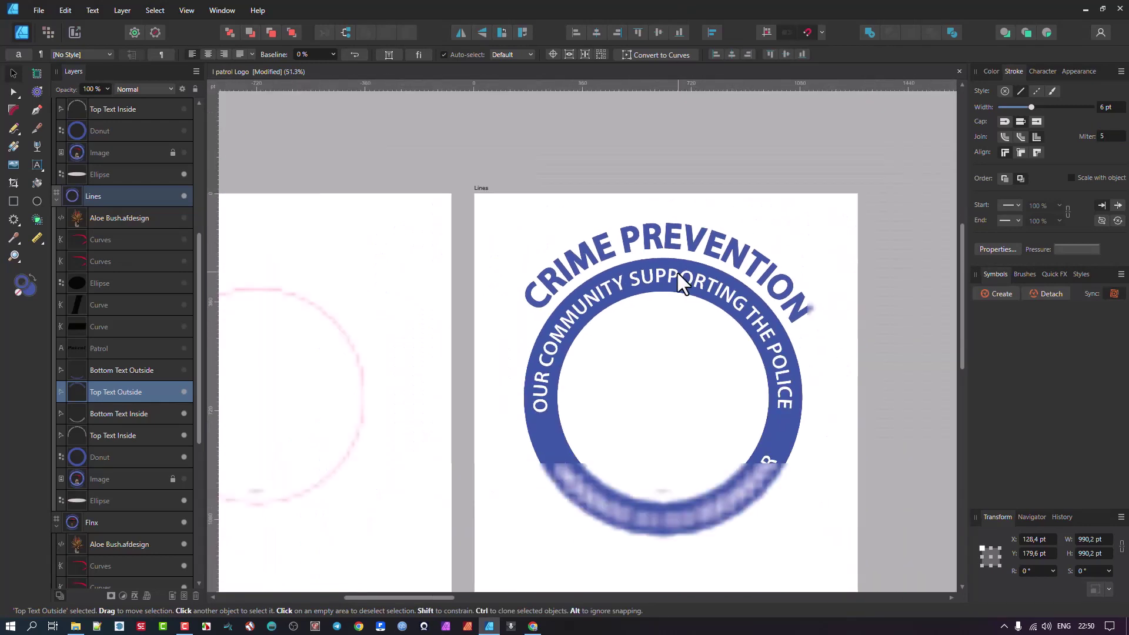
{"action": "left_click", "coordinate": [559, 180]}
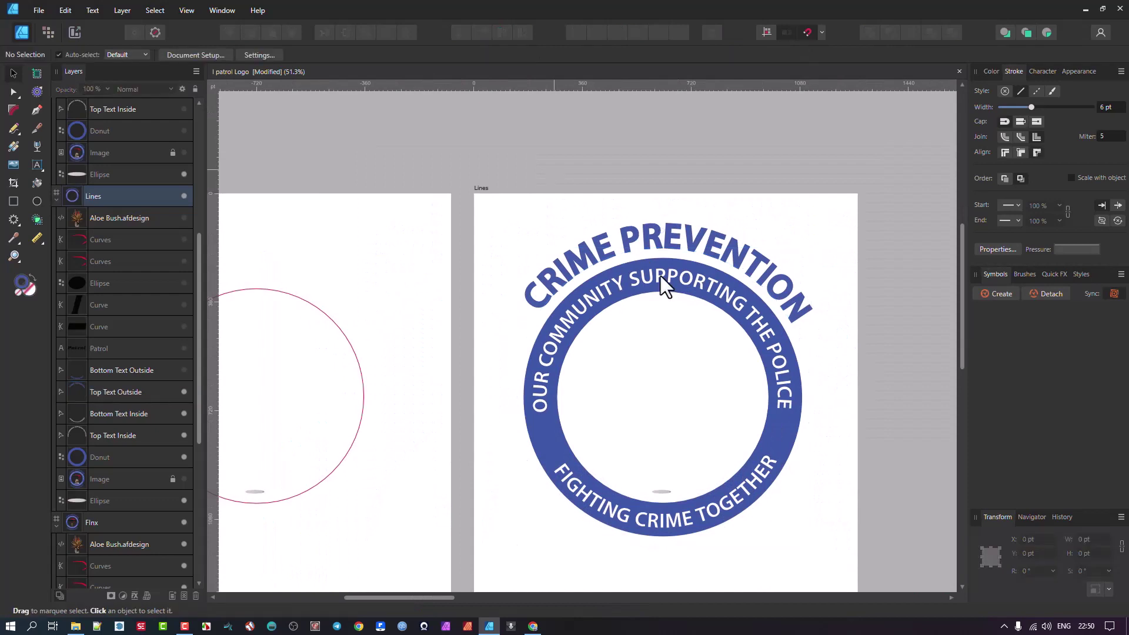
{"action": "scroll", "coordinate": [582, 265], "scroll_direction": "up", "scroll_amount": 1}
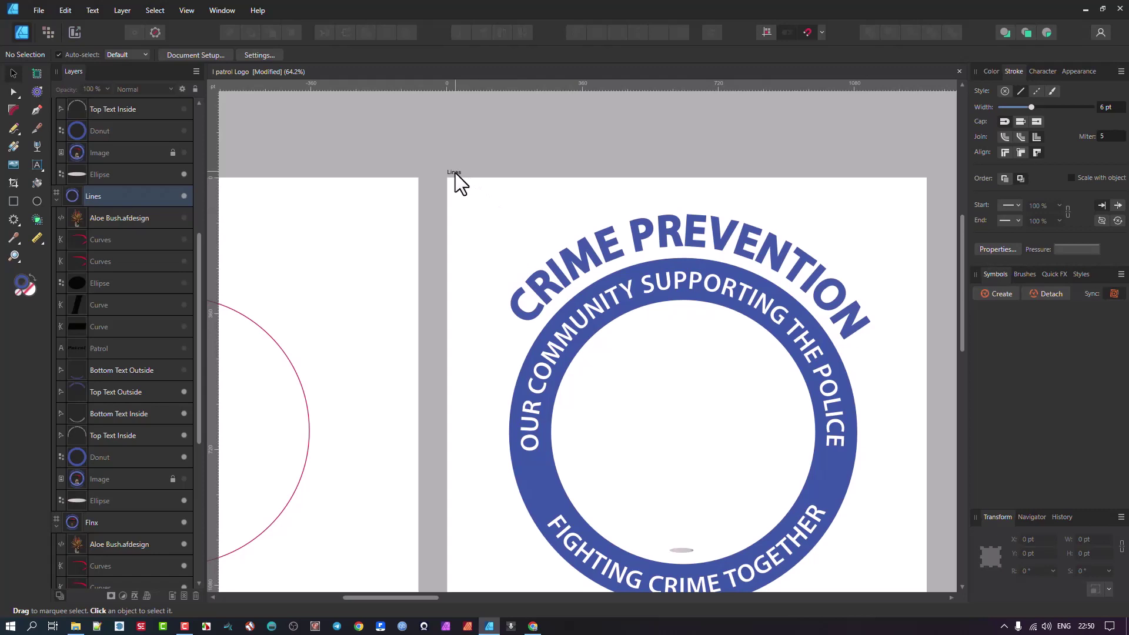
{"action": "left_click", "coordinate": [260, 10]}
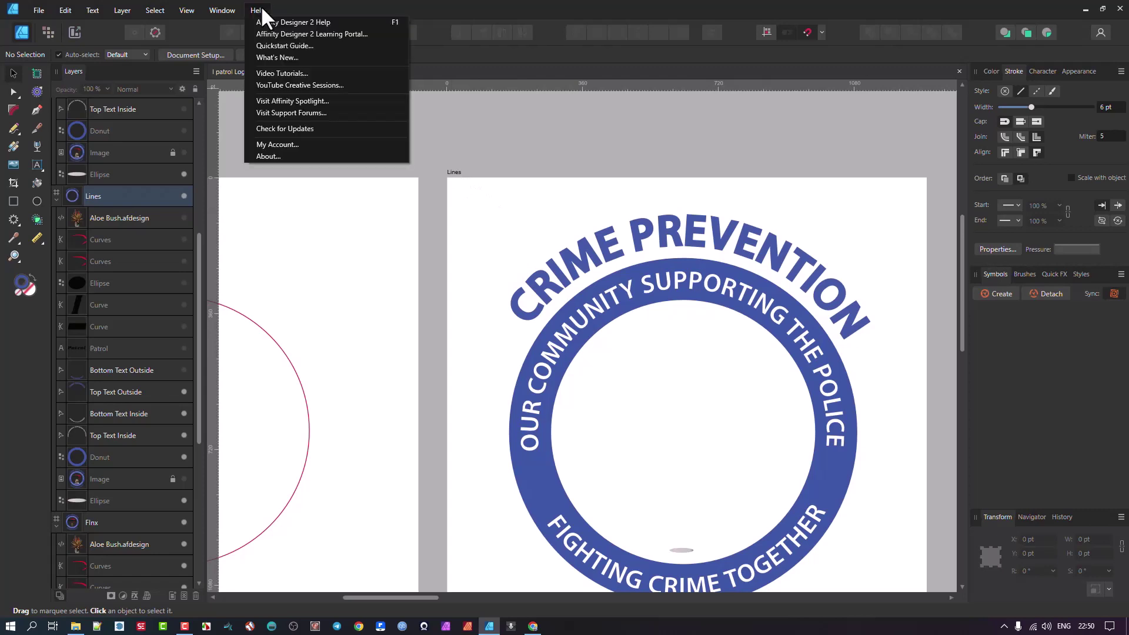
{"action": "left_click", "coordinate": [273, 156]}
{"action": "left_click", "coordinate": [654, 146]}
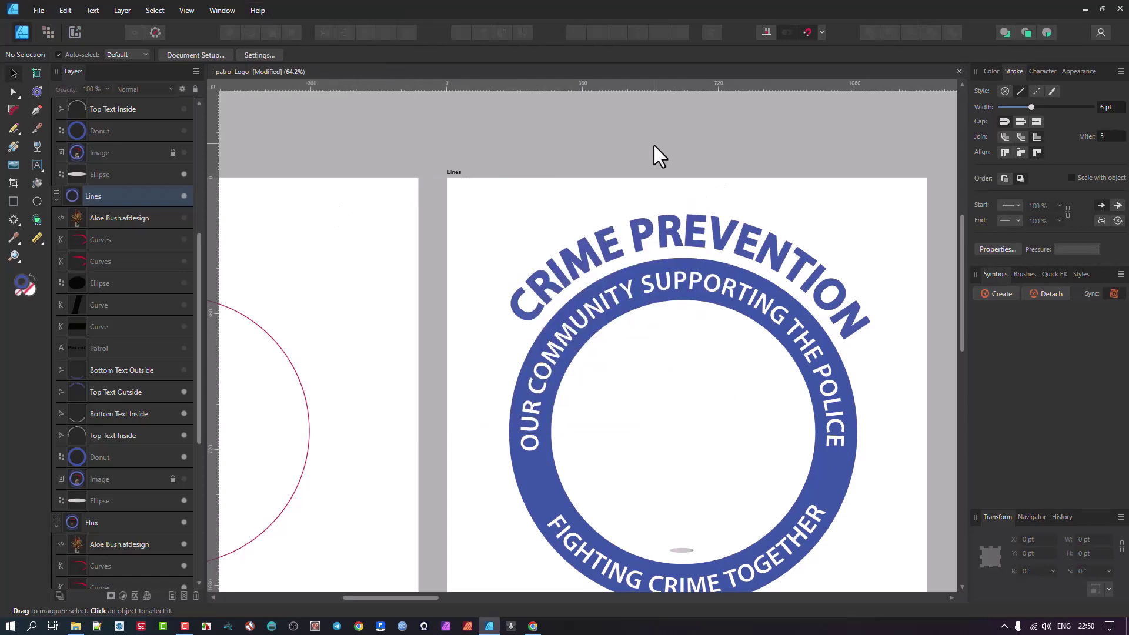
{"action": "double_click", "coordinate": [454, 172]}
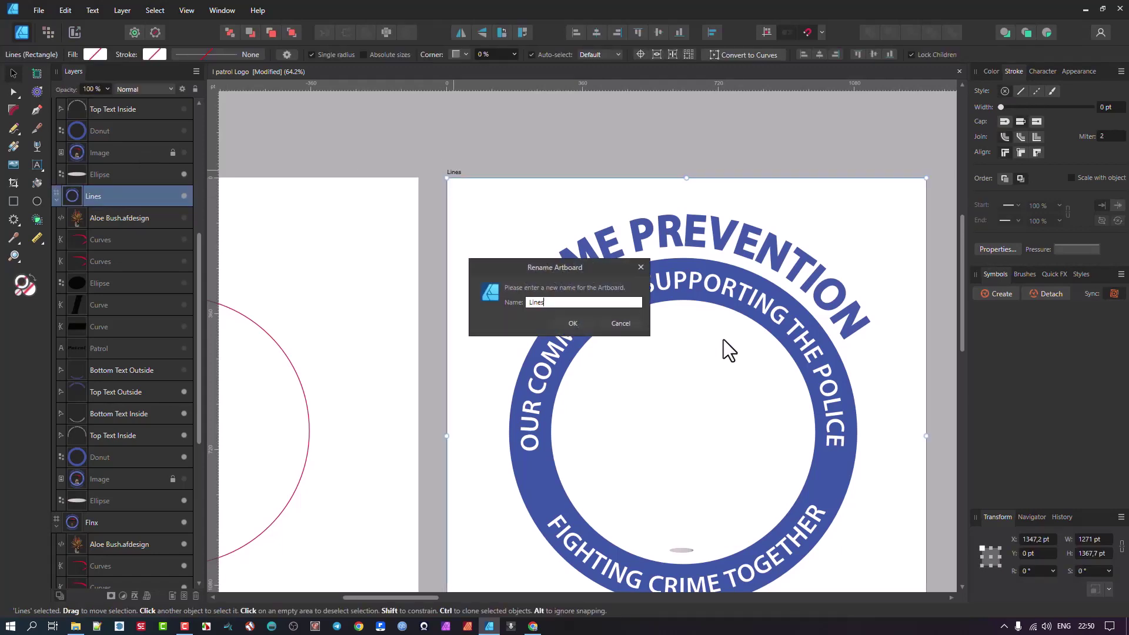
{"action": "type", "text": "of Tomorrow"}
{"action": "key", "text": "Return"}
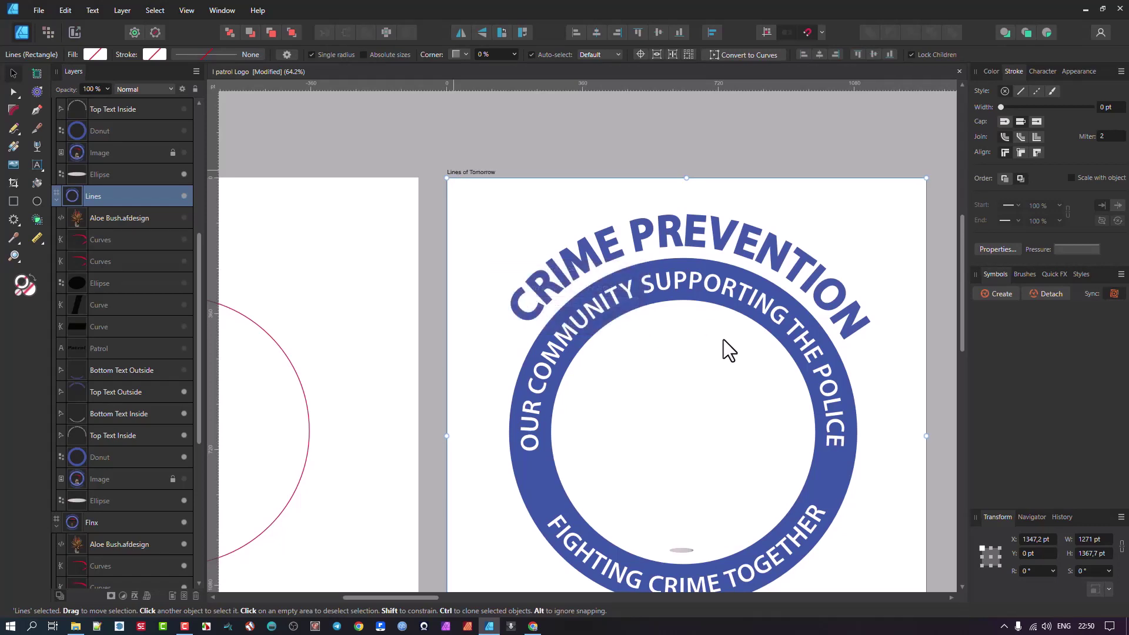
{"action": "scroll", "coordinate": [579, 349], "scroll_direction": "down", "scroll_amount": 3}
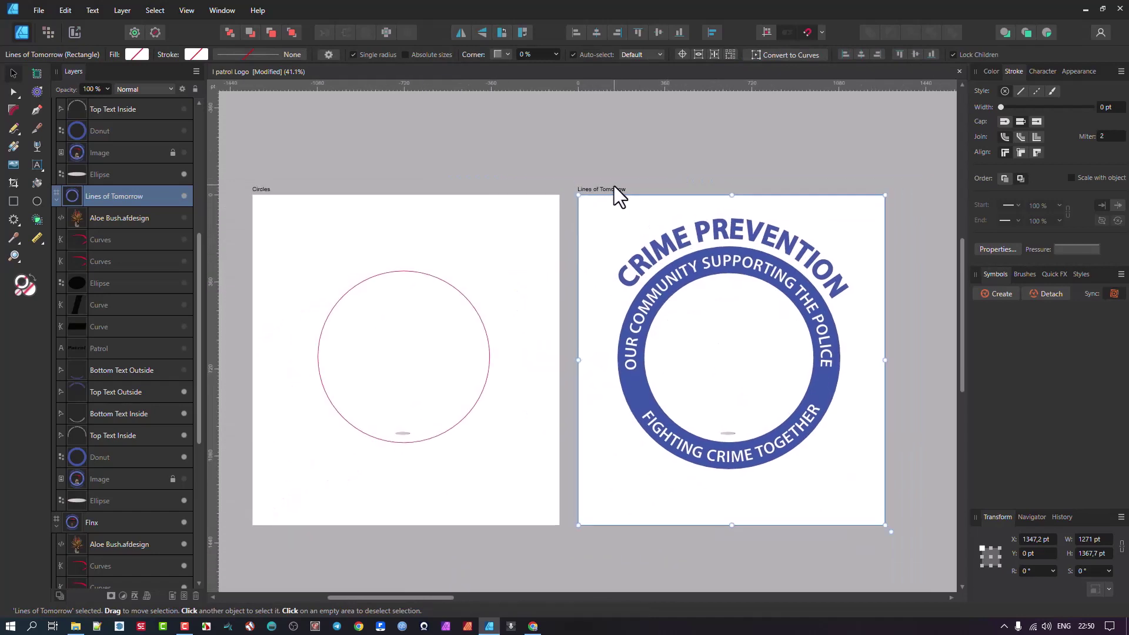
{"action": "scroll", "coordinate": [688, 239], "scroll_direction": "up", "scroll_amount": 2}
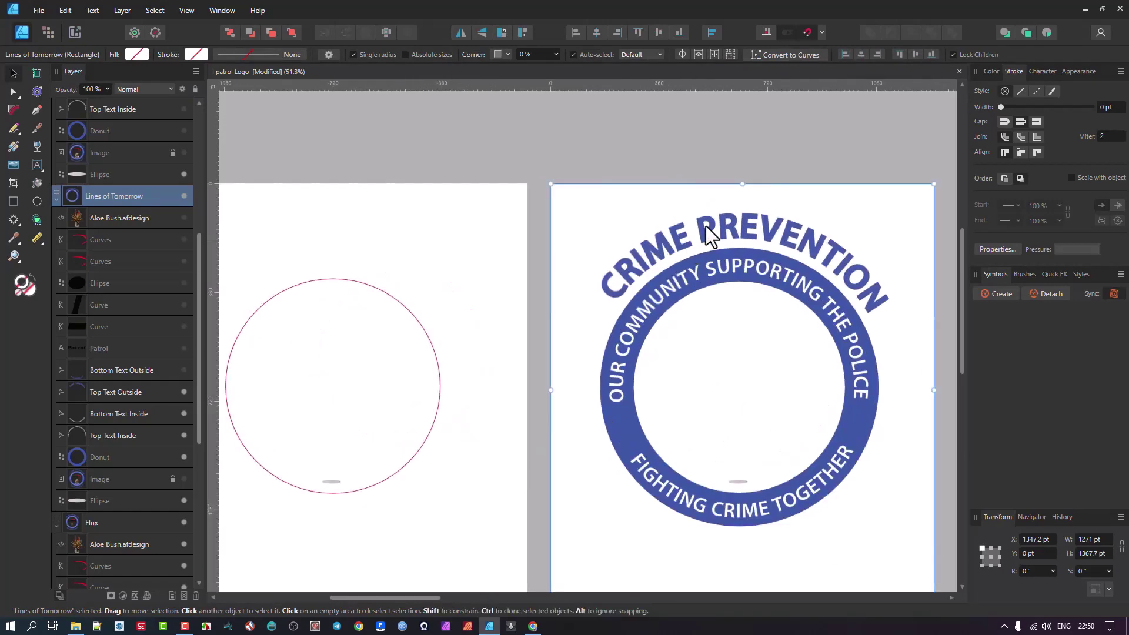
{"action": "scroll", "coordinate": [659, 238], "scroll_direction": "left", "scroll_amount": 5}
{"action": "scroll", "coordinate": [658, 238], "scroll_direction": "down", "scroll_amount": 2}
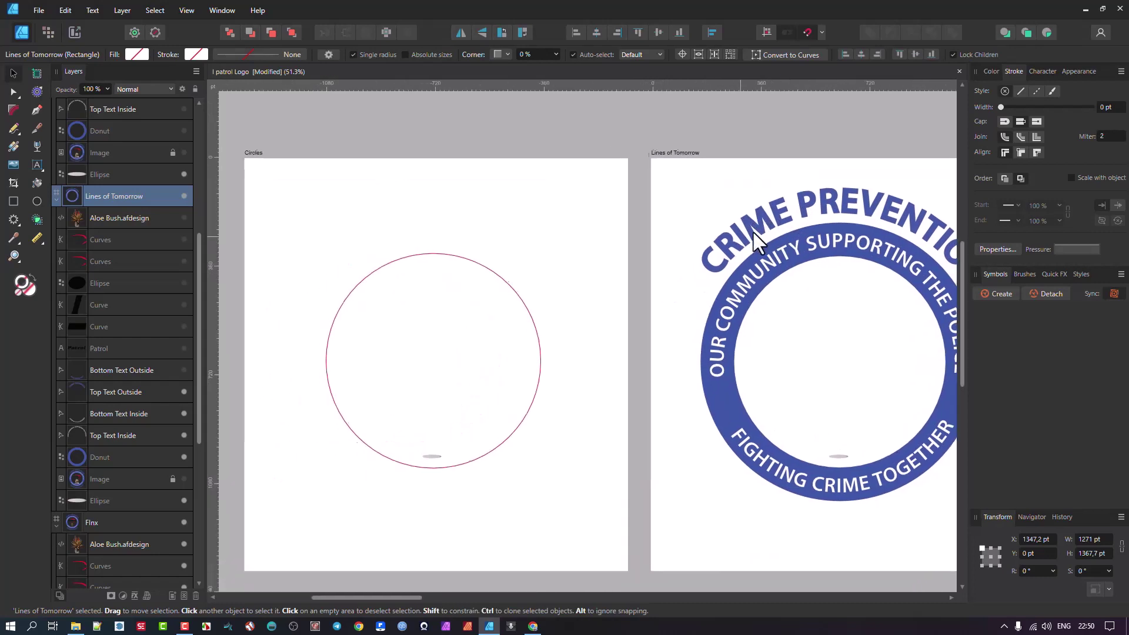
{"action": "scroll", "coordinate": [494, 256], "scroll_direction": "right", "scroll_amount": 3}
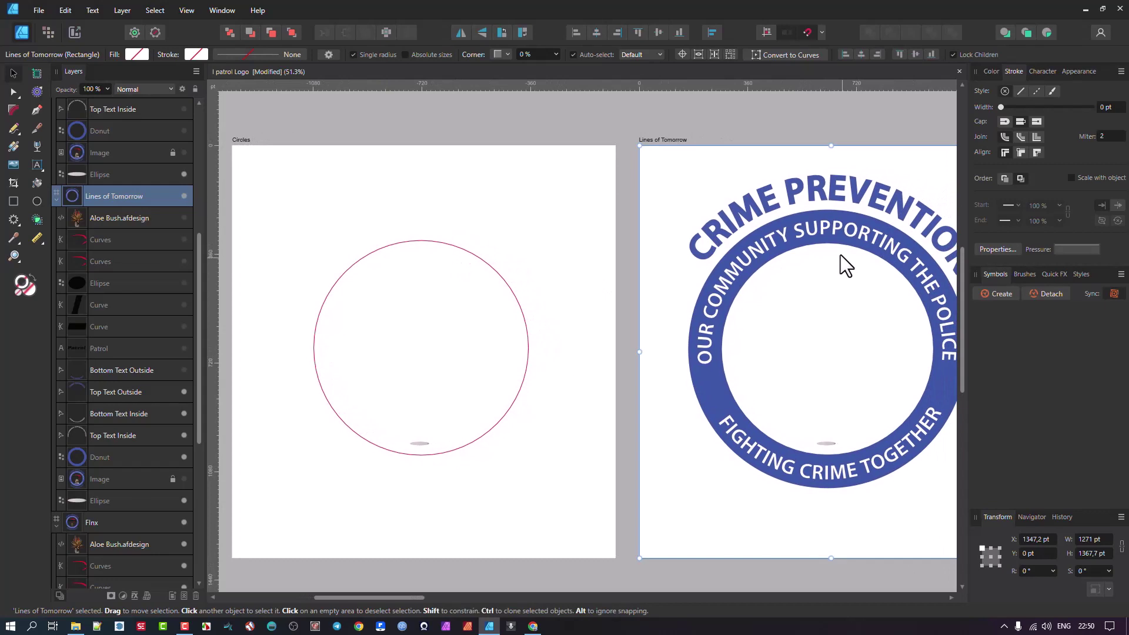
{"action": "left_click", "coordinate": [497, 275]}
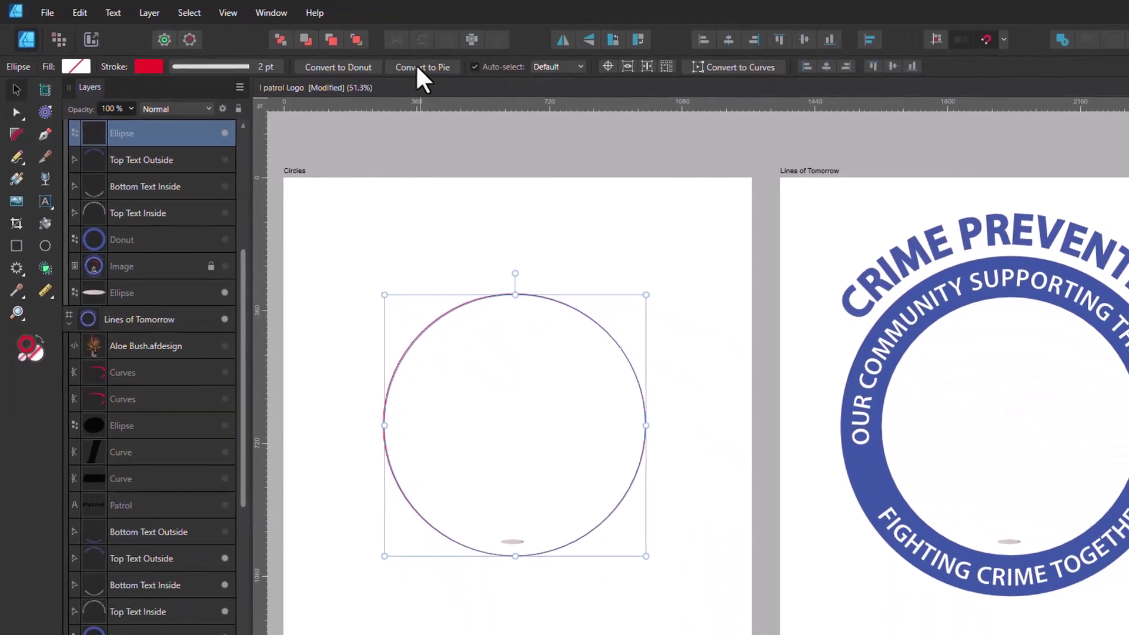
{"action": "left_click", "coordinate": [538, 85]}
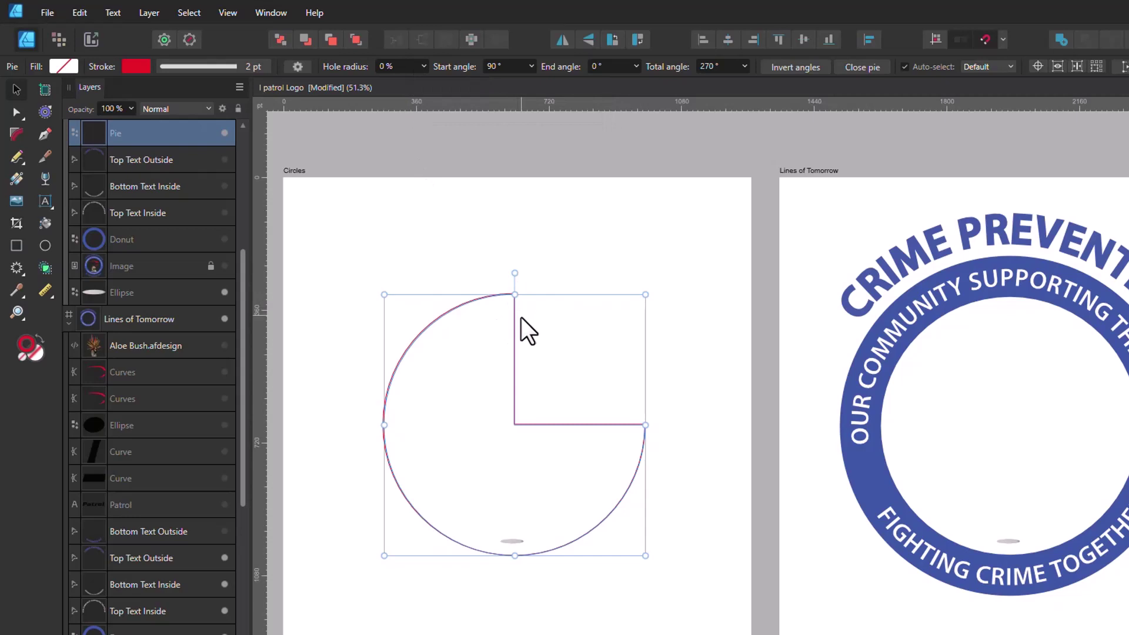
{"action": "key", "text": "a"}
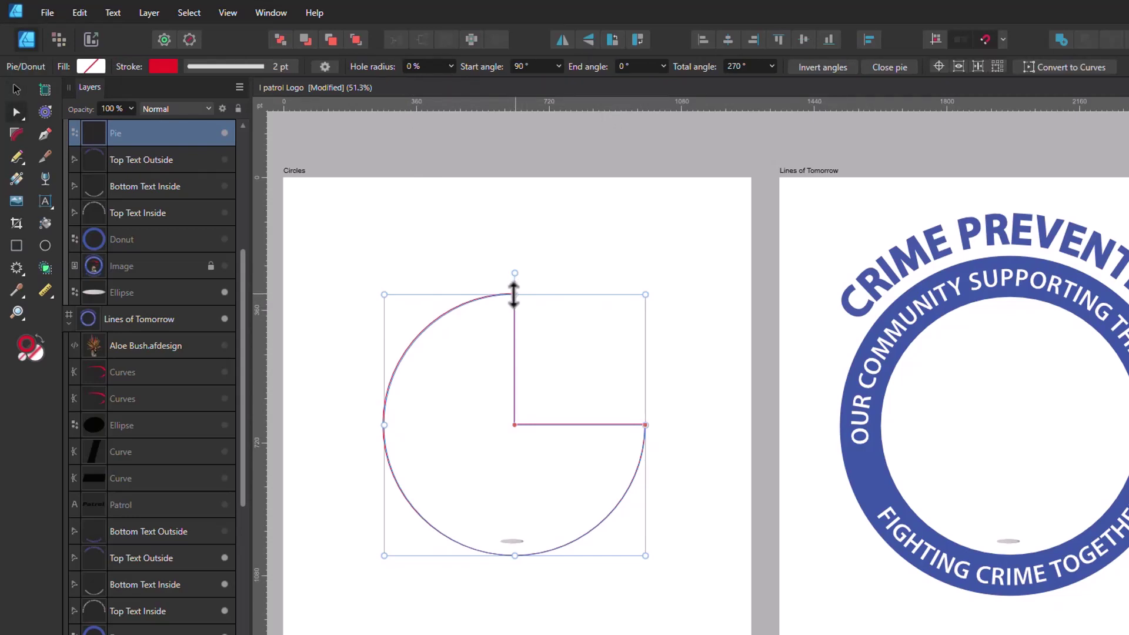
{"action": "left_click_drag", "start_coordinate": [645, 426], "coordinate": [663, 448]}
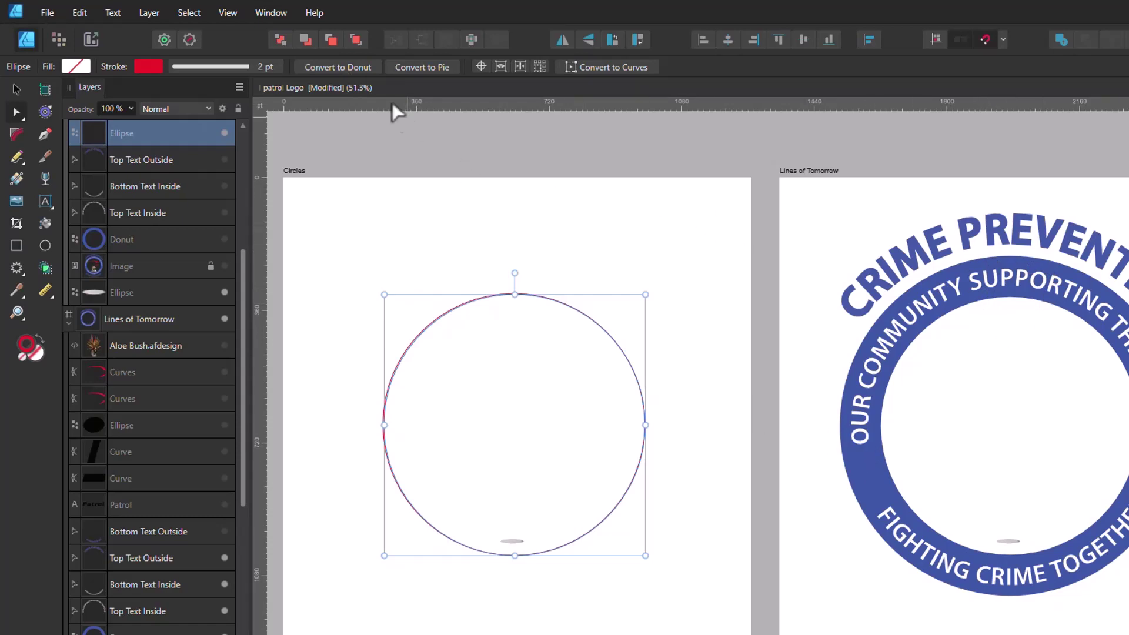
{"action": "left_click", "coordinate": [349, 67]}
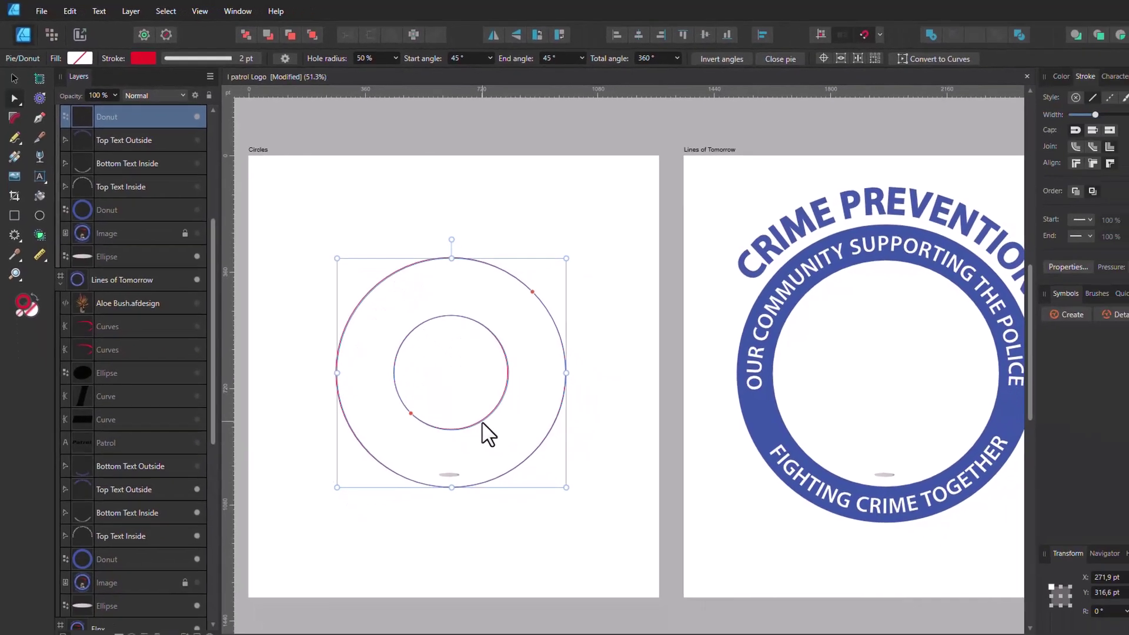
{"action": "key", "text": "ctrl+z"}
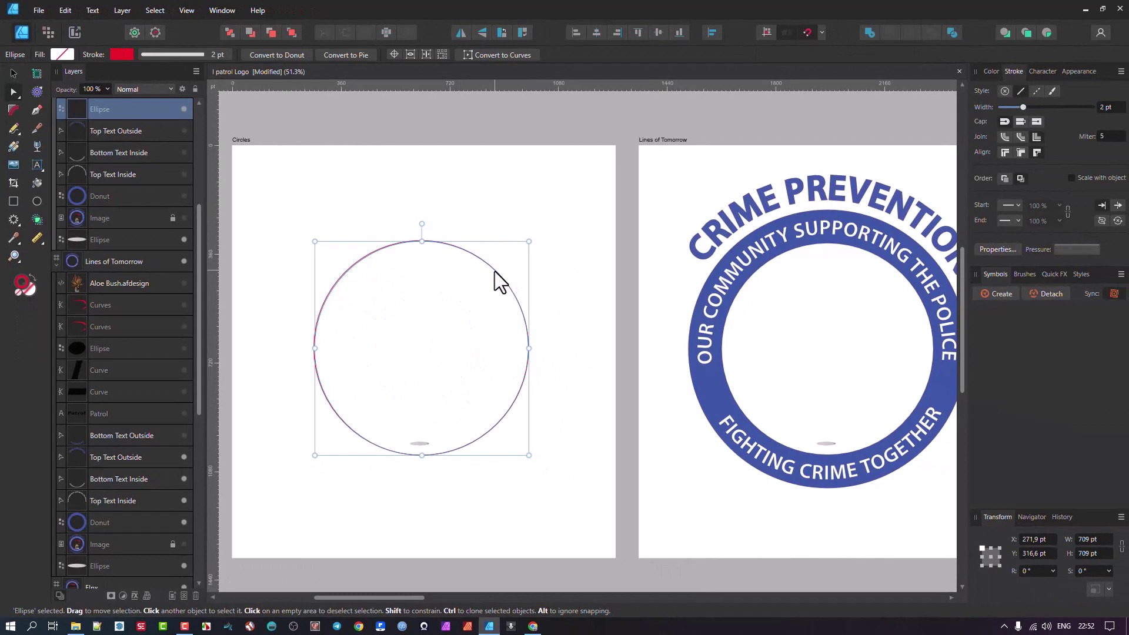
Scale the circle to 921.4 pt against the badge's outer ring, then return it to the Circles artboard
{"action": "left_click_drag", "start_coordinate": [499, 281], "coordinate": [904, 294]}
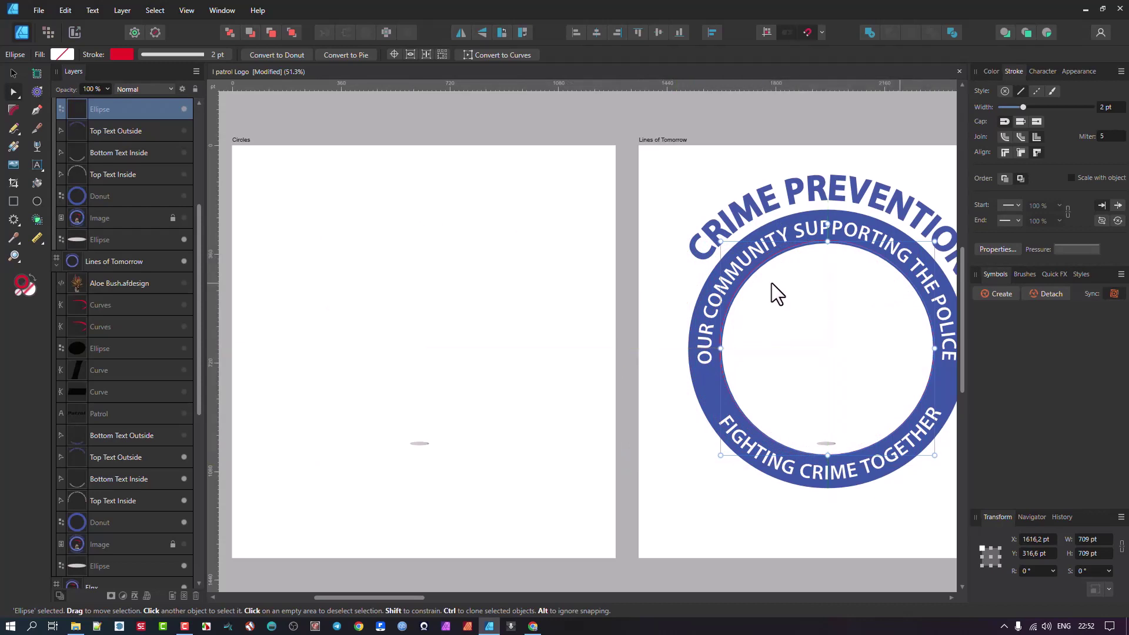
{"action": "scroll", "coordinate": [777, 294], "scroll_direction": "right", "scroll_amount": 3}
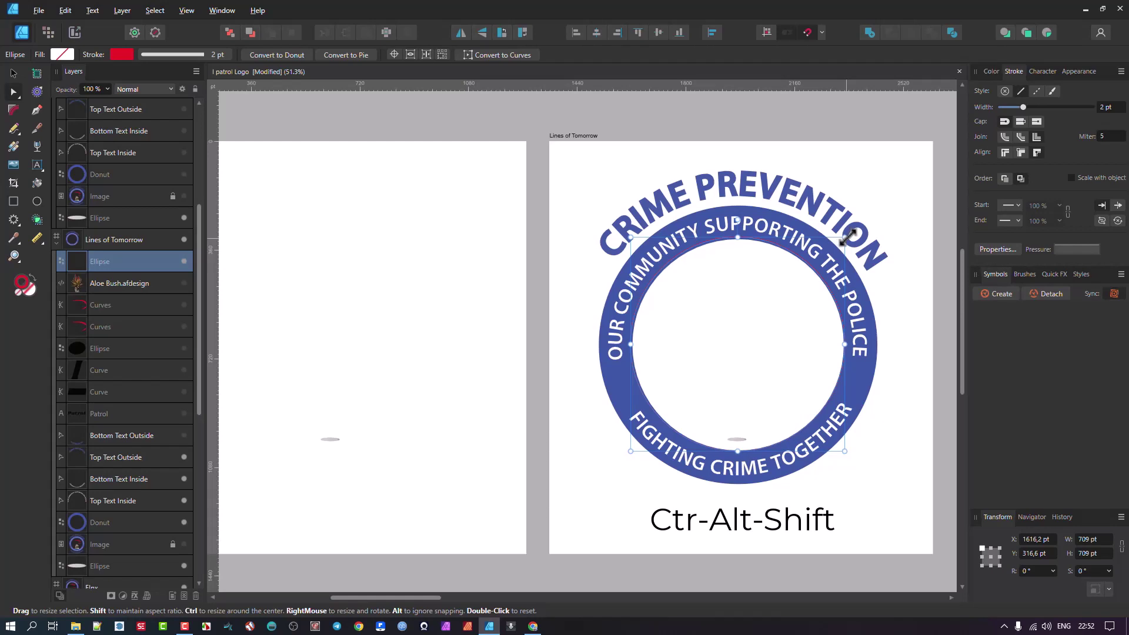
{"action": "left_click_drag", "start_coordinate": [847, 237], "coordinate": [881, 209]}
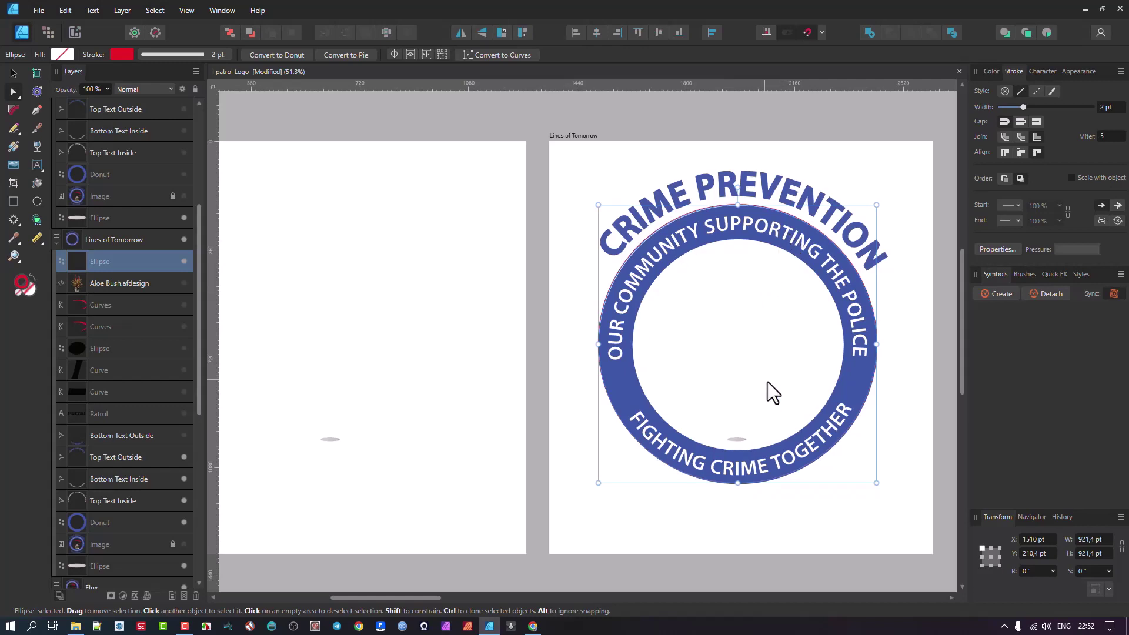
{"action": "scroll", "coordinate": [870, 379], "scroll_direction": "down", "scroll_amount": 1}
{"action": "scroll", "coordinate": [911, 365], "scroll_direction": "left", "scroll_amount": 2}
{"action": "left_click_drag", "start_coordinate": [859, 344], "coordinate": [529, 355]}
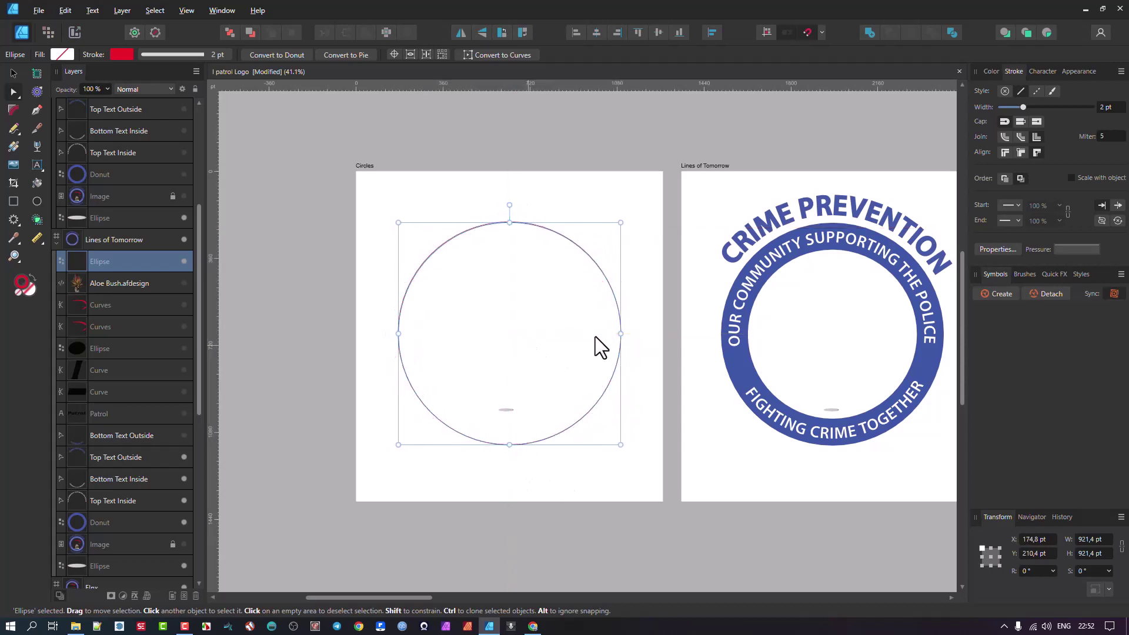
{"action": "scroll", "coordinate": [600, 347], "scroll_direction": "up", "scroll_amount": 1}
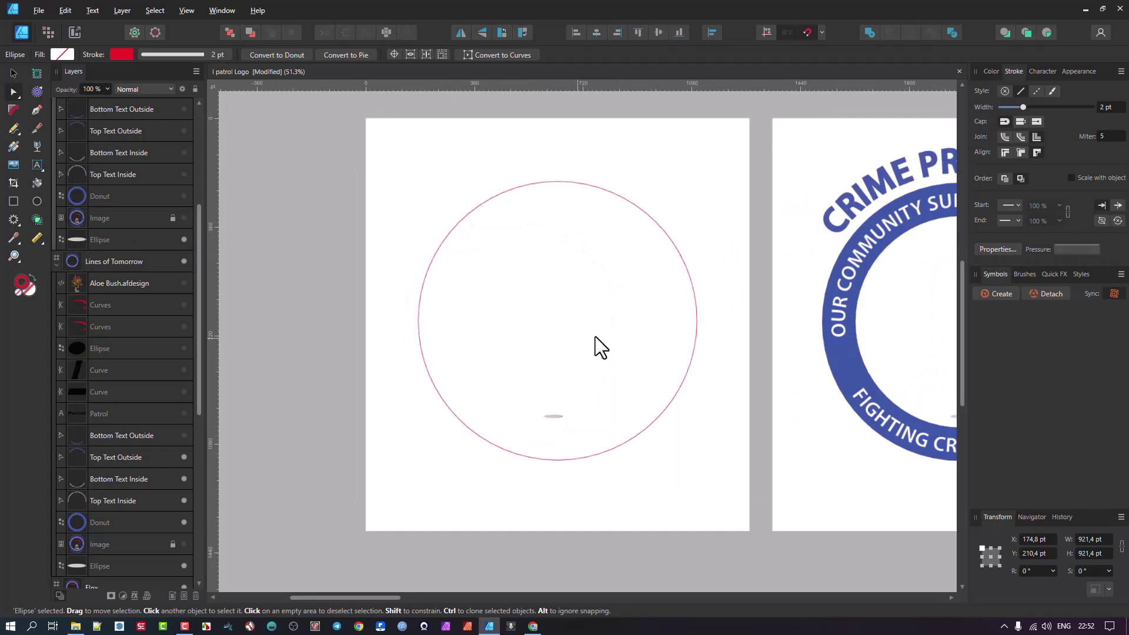
Convert the enlarged circle to a donut and widen its hole radius to 72%
{"action": "left_click", "coordinate": [256, 57]}
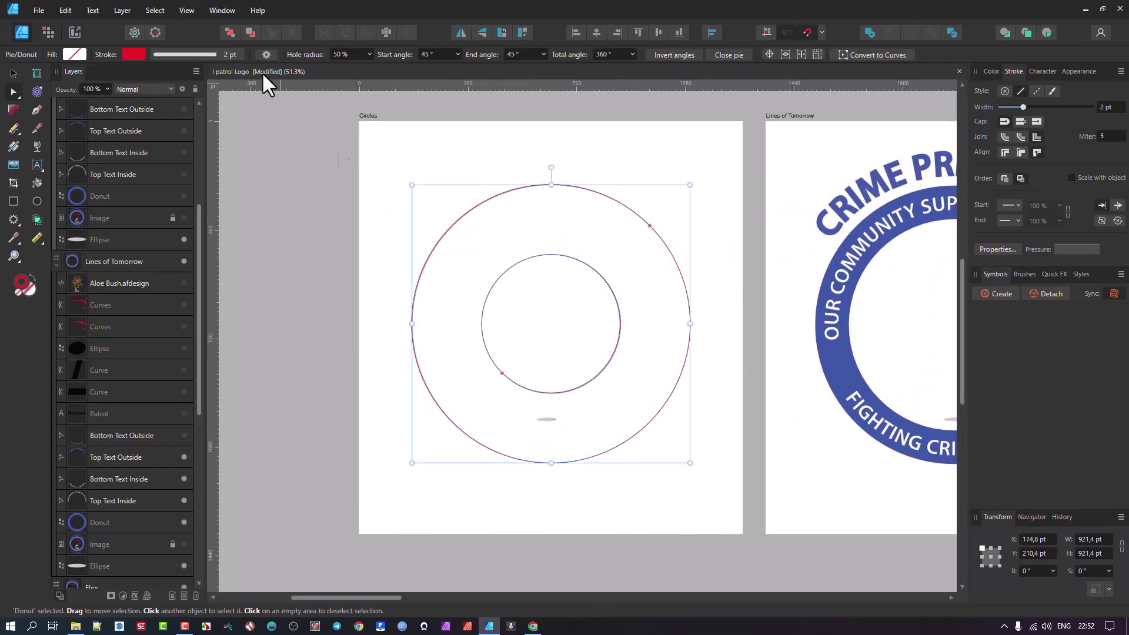
{"action": "left_click_drag", "start_coordinate": [504, 370], "coordinate": [482, 396]}
{"action": "scroll", "coordinate": [660, 320], "scroll_direction": "right", "scroll_amount": 2}
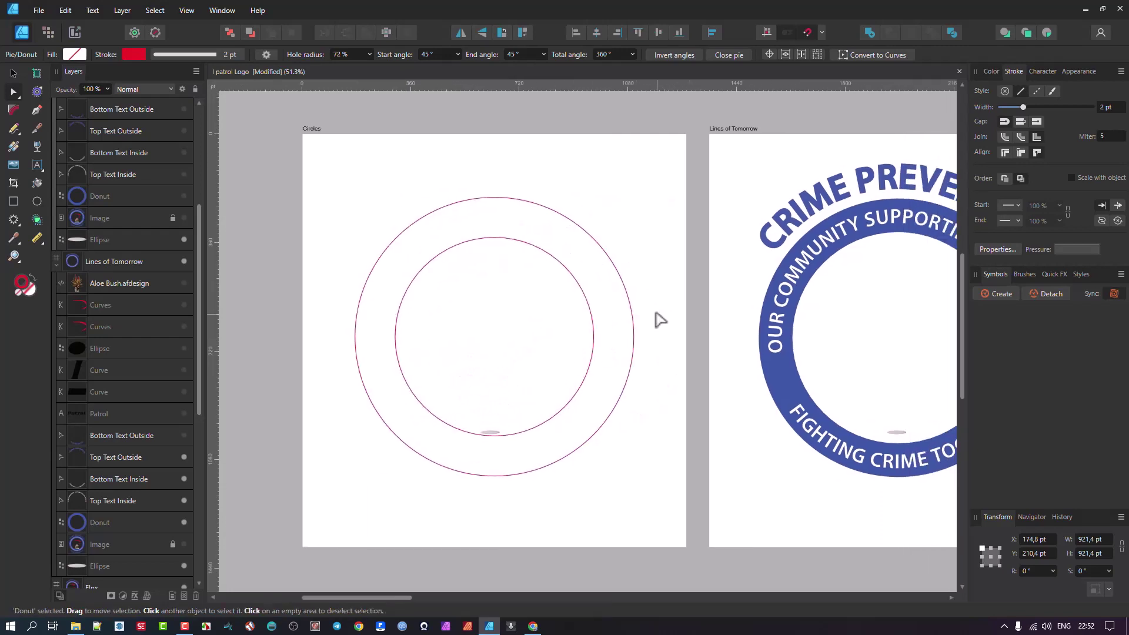
Give the donut a solid blue 163799 fill using the colour wheel
{"action": "left_click", "coordinate": [991, 71]}
{"action": "left_click_drag", "start_coordinate": [1075, 128], "coordinate": [1075, 137]}
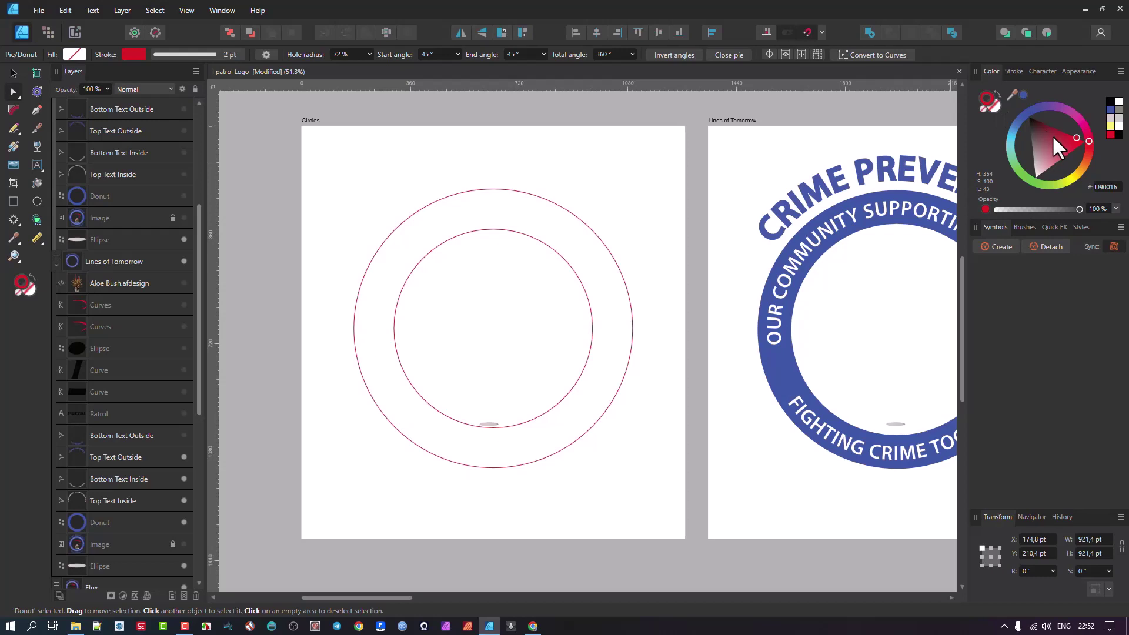
{"action": "left_click", "coordinate": [996, 107]}
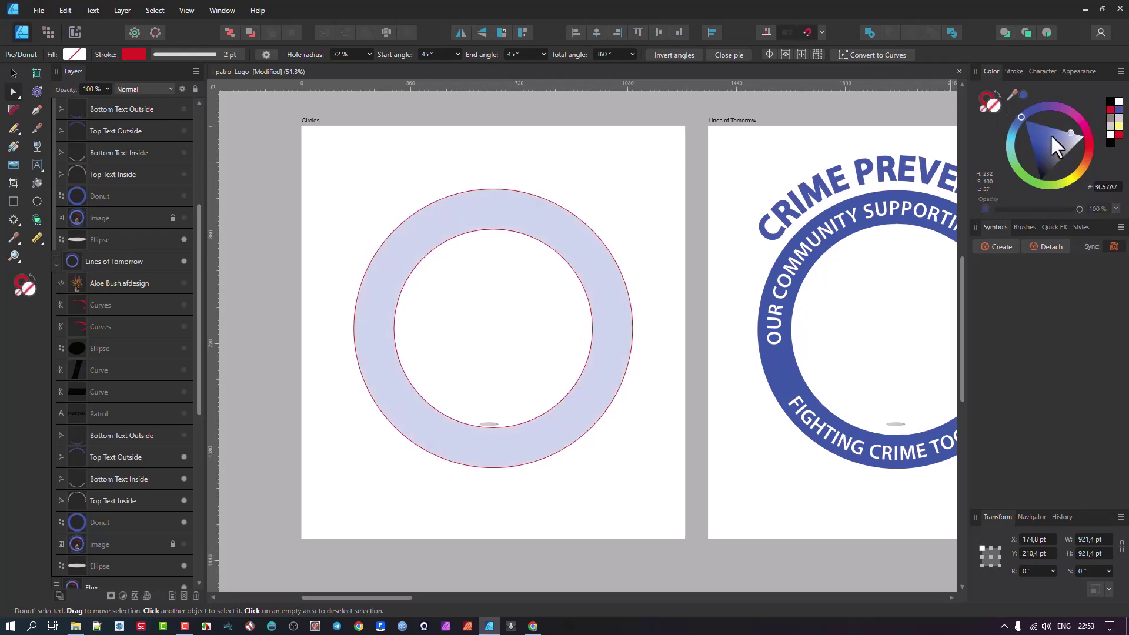
{"action": "left_click", "coordinate": [1034, 158]}
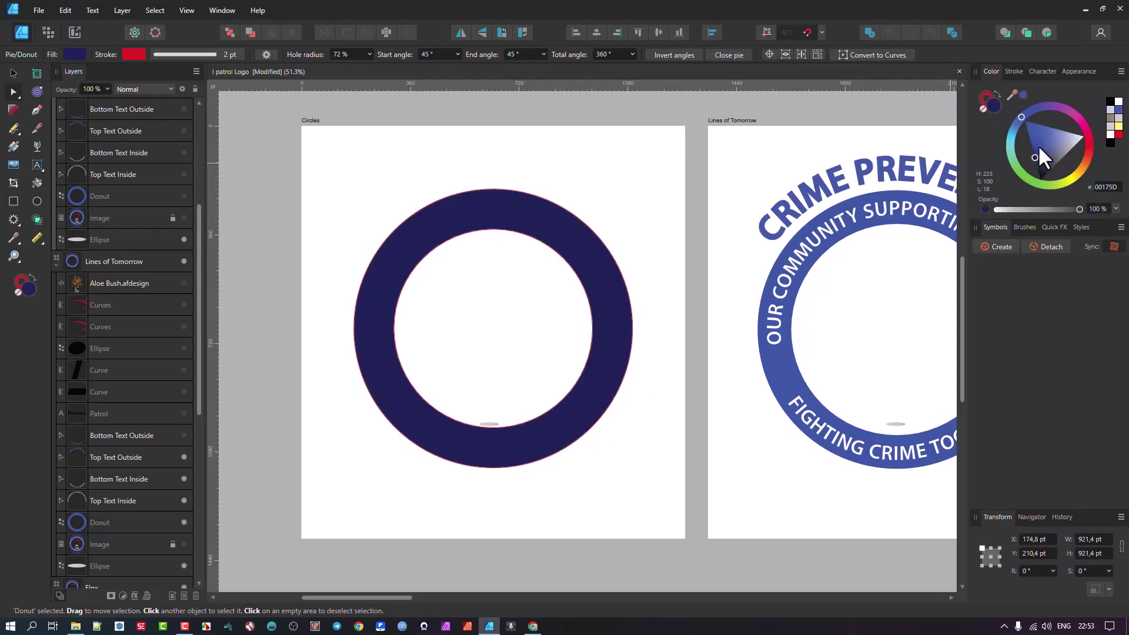
{"action": "key", "text": "ctrl+z"}
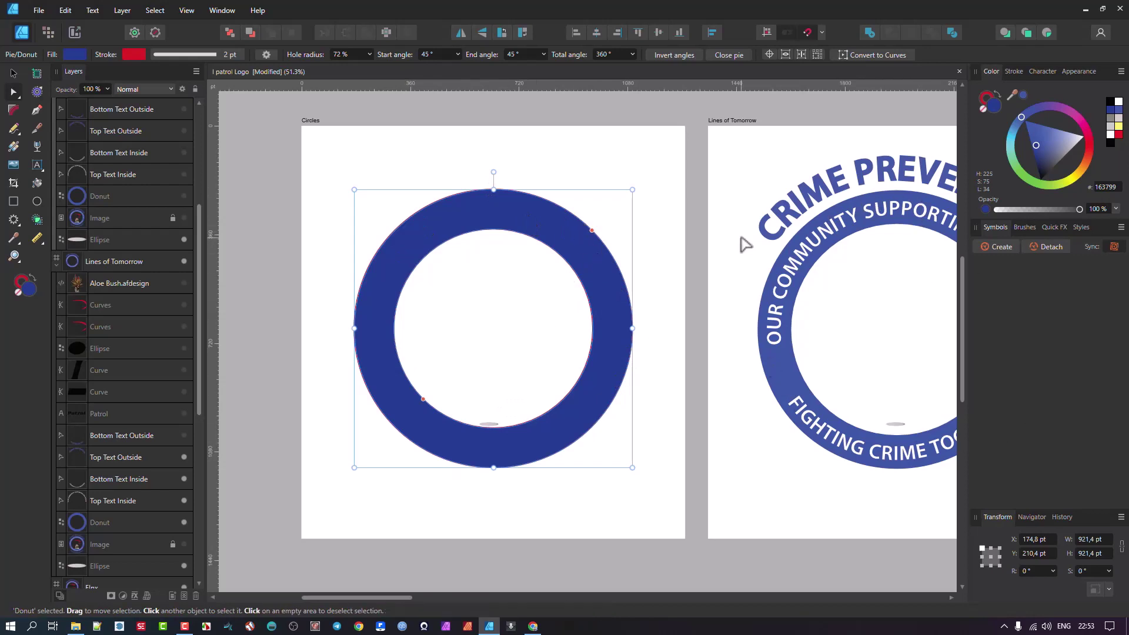
{"action": "left_click_drag", "start_coordinate": [842, 232], "coordinate": [725, 219]}
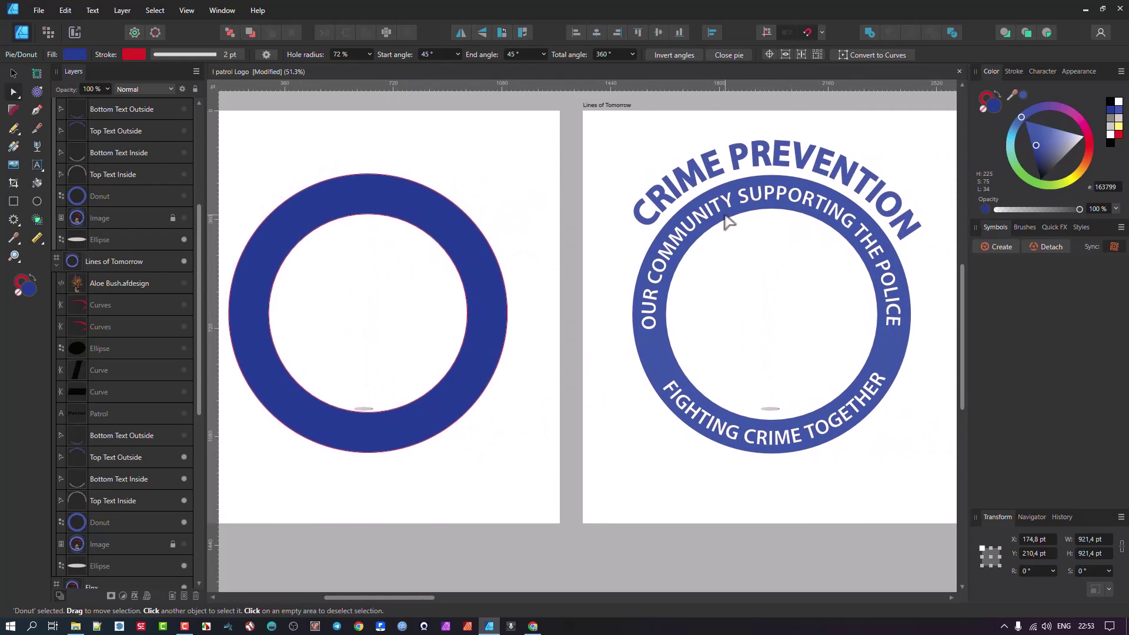
{"action": "scroll", "coordinate": [733, 244], "scroll_direction": "down", "scroll_amount": 2}
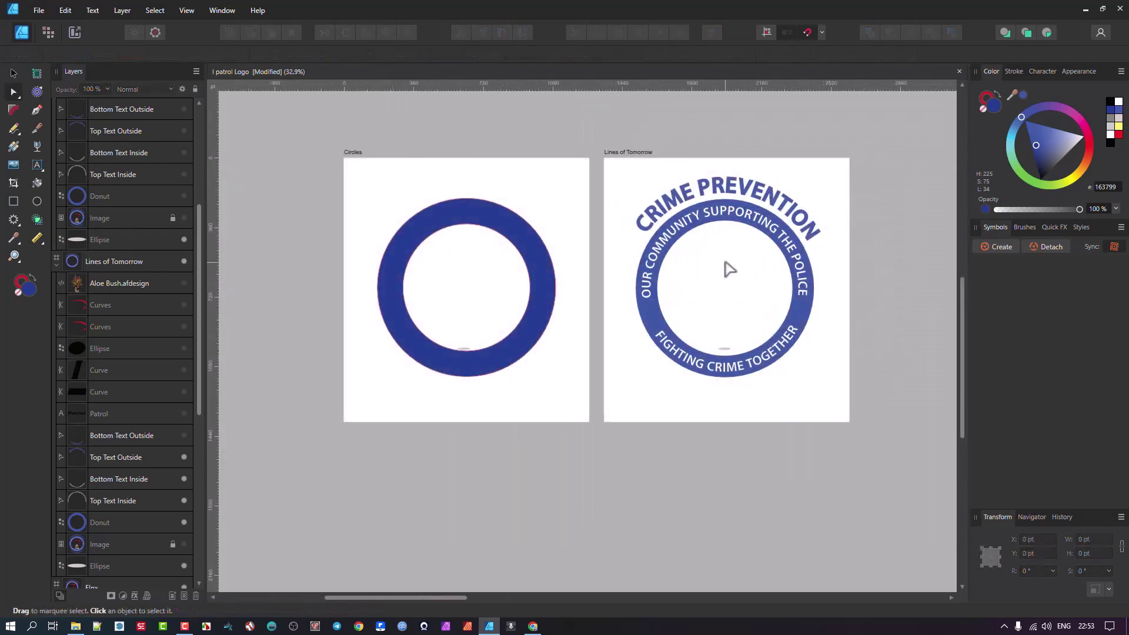